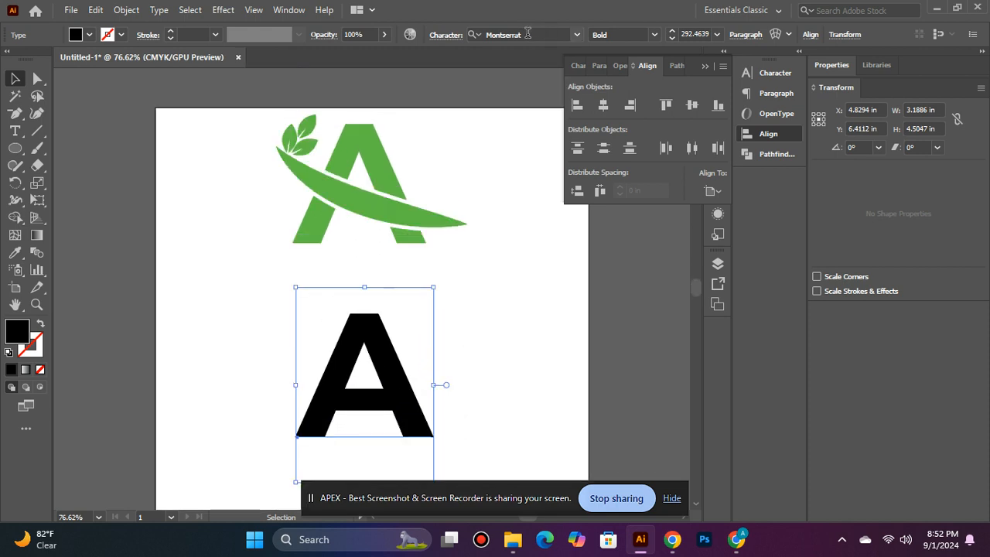
# - Convert the black A text to outlines and ungroup it into separate shapes
pyautogui.scroll(-1, 439, 296)
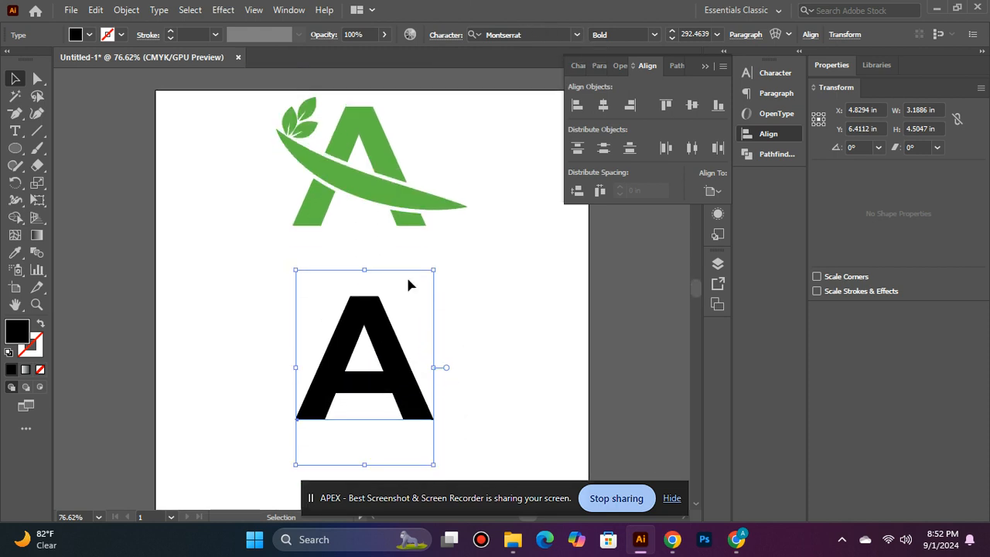
pyautogui.rightClick(352, 385)
pyautogui.click(393, 175)
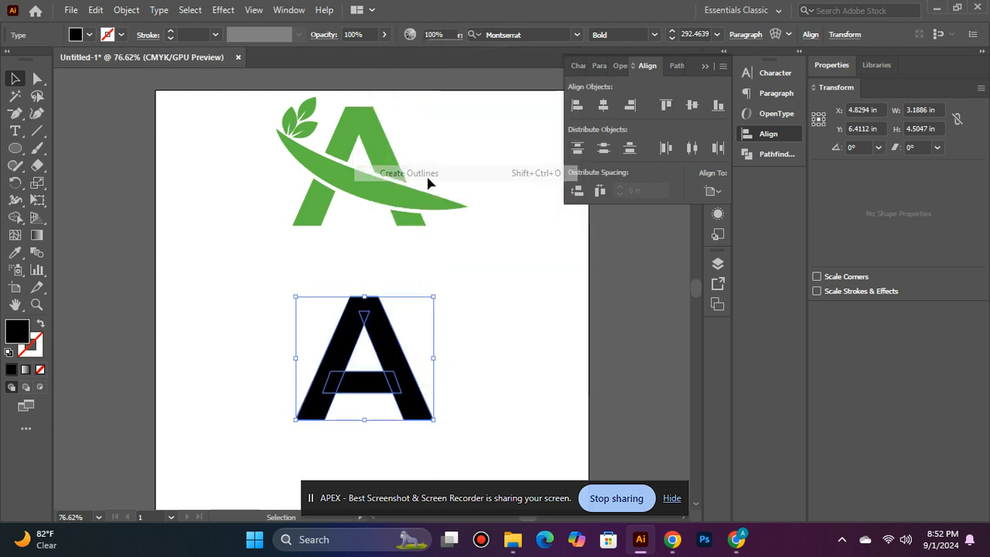
pyautogui.rightClick(366, 382)
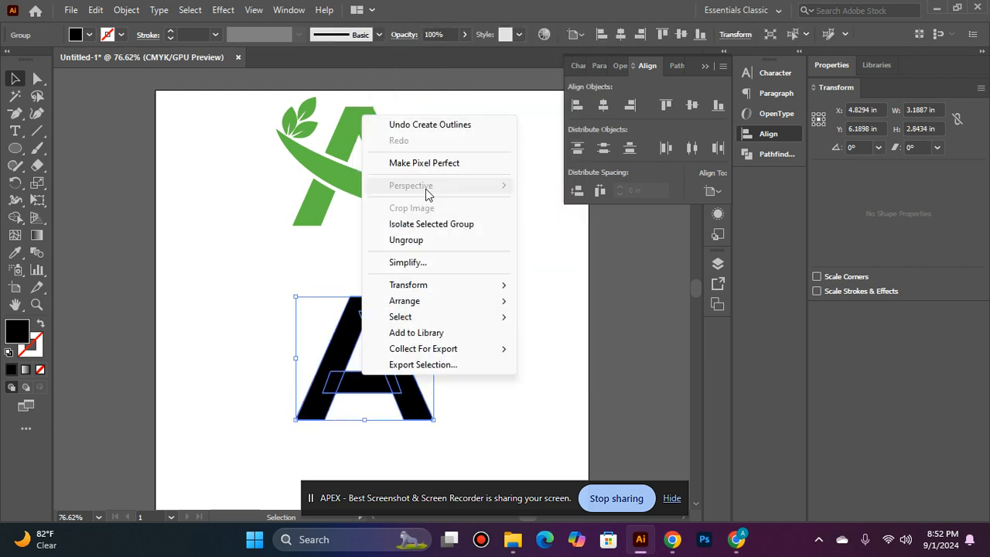
pyautogui.click(439, 243)
pyautogui.click(408, 263)
# - Draw a tall narrow rectangle over the middle of the A's crossbar
pyautogui.click(14, 147)
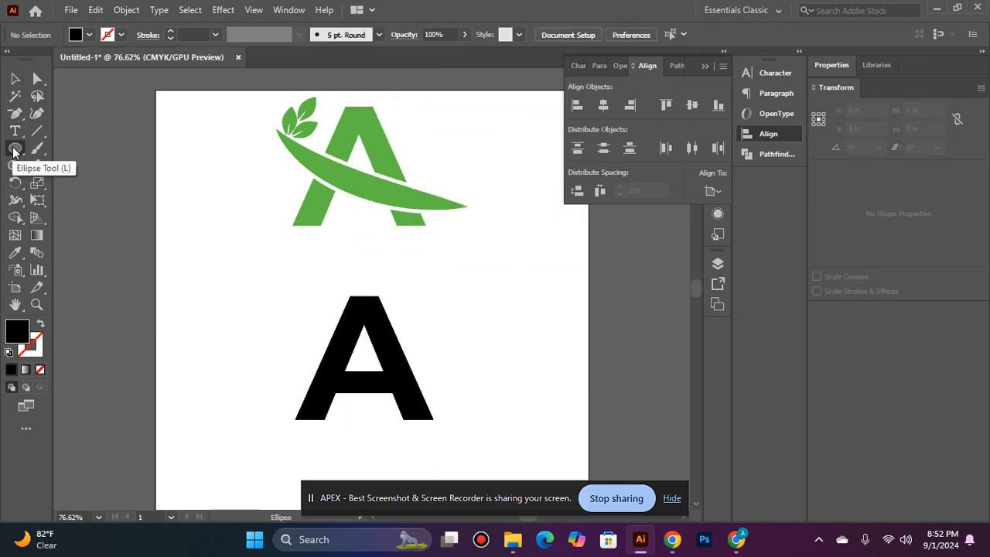
pyautogui.click(95, 146)
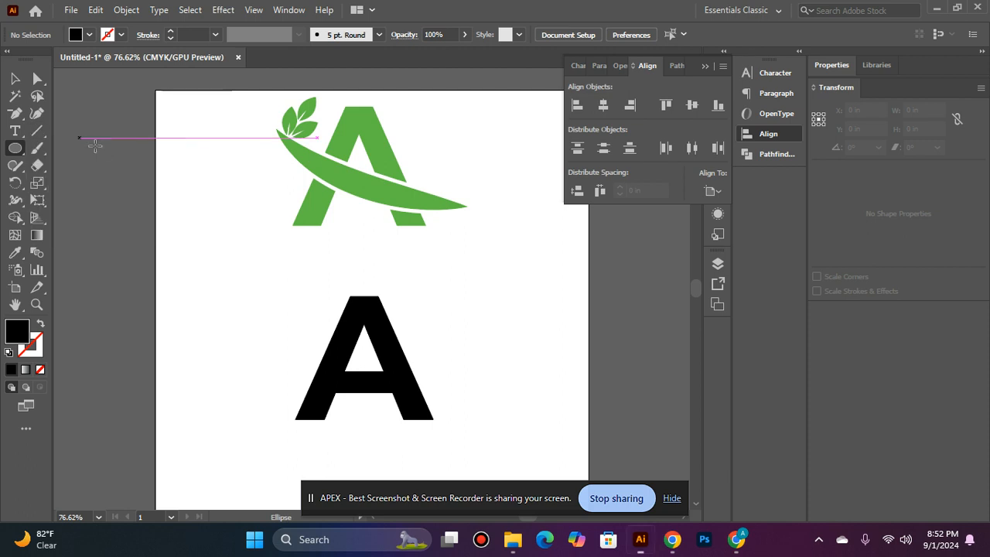
pyautogui.keyDown('ctrl'); pyautogui.click(322, 362); pyautogui.keyUp('ctrl')
pyautogui.keyDown('ctrl'); pyautogui.click(382, 341); pyautogui.keyUp('ctrl')
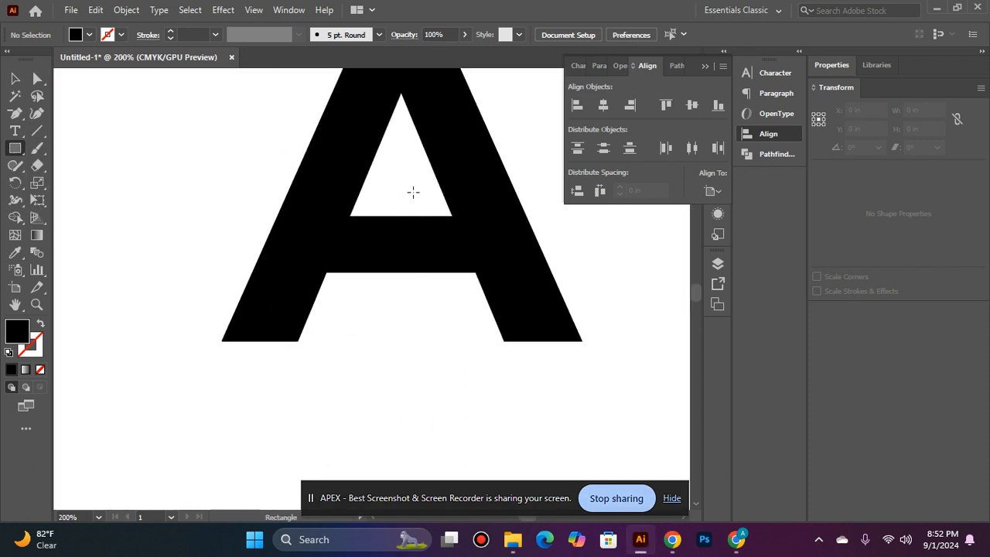
pyautogui.moveTo(382, 188); pyautogui.dragTo(416, 333)
# - Subtract the rectangle from the A with Pathfinder Minus Front
pyautogui.press('v')
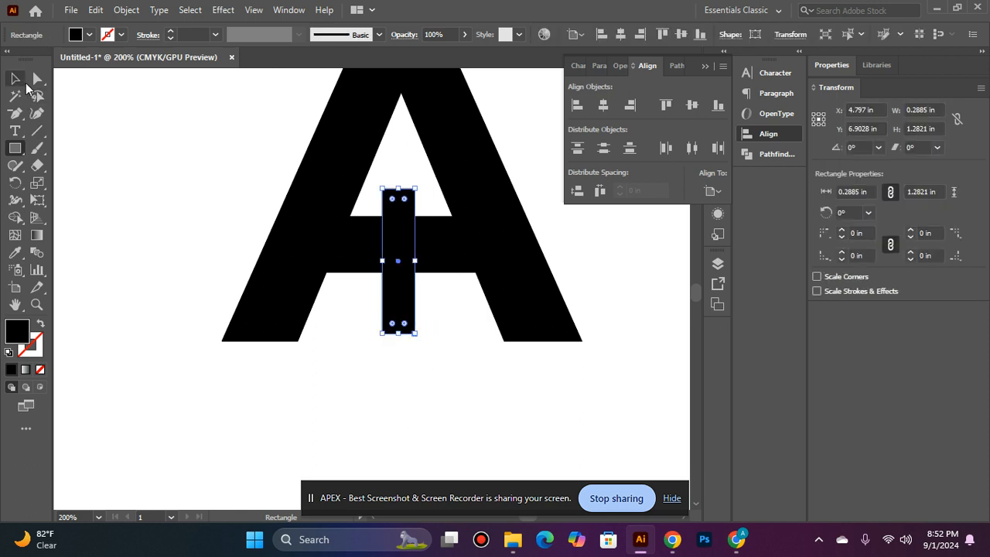
pyautogui.keyDown('shift'); pyautogui.click(492, 188); pyautogui.keyUp('shift')
pyautogui.keyDown('shift'); pyautogui.click(477, 203); pyautogui.keyUp('shift')
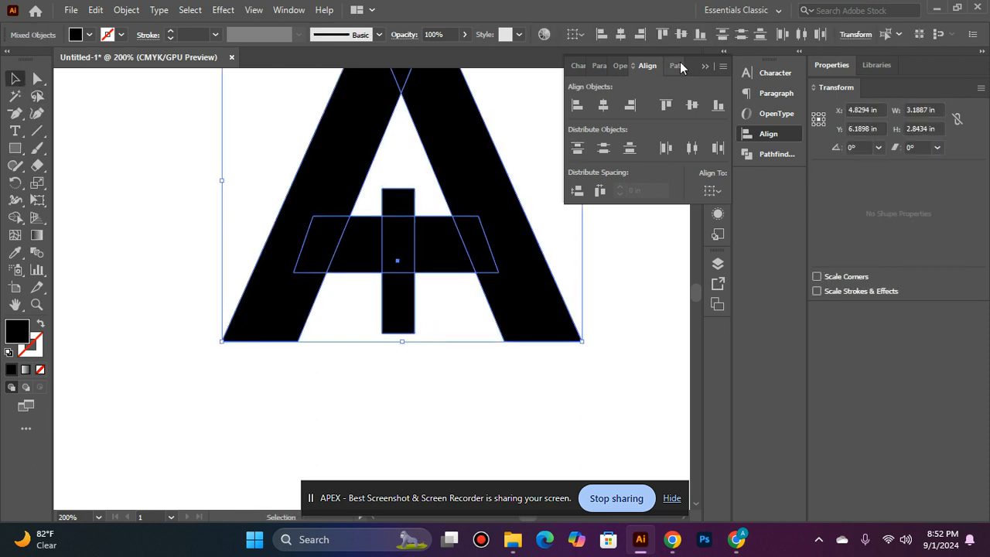
pyautogui.click(676, 66)
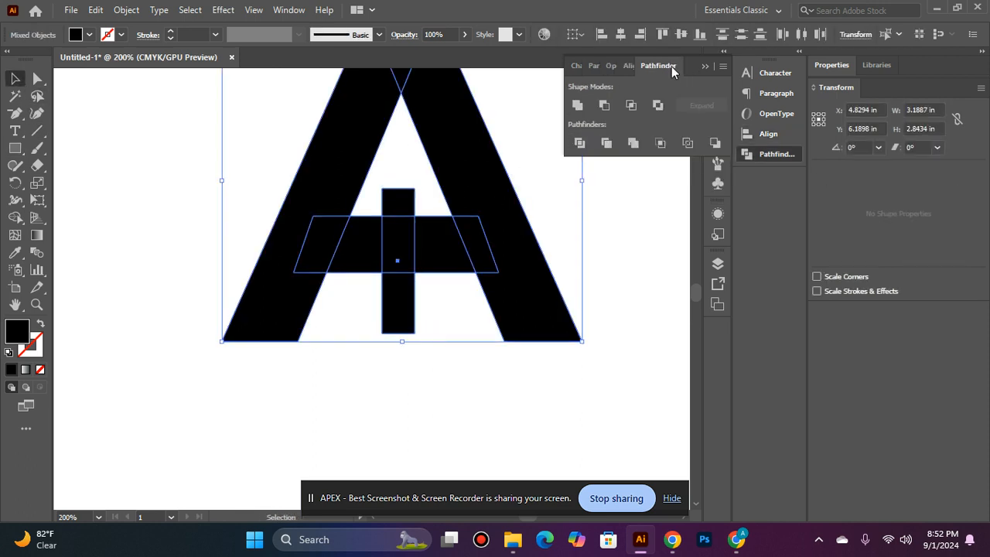
pyautogui.click(604, 104)
pyautogui.click(618, 224)
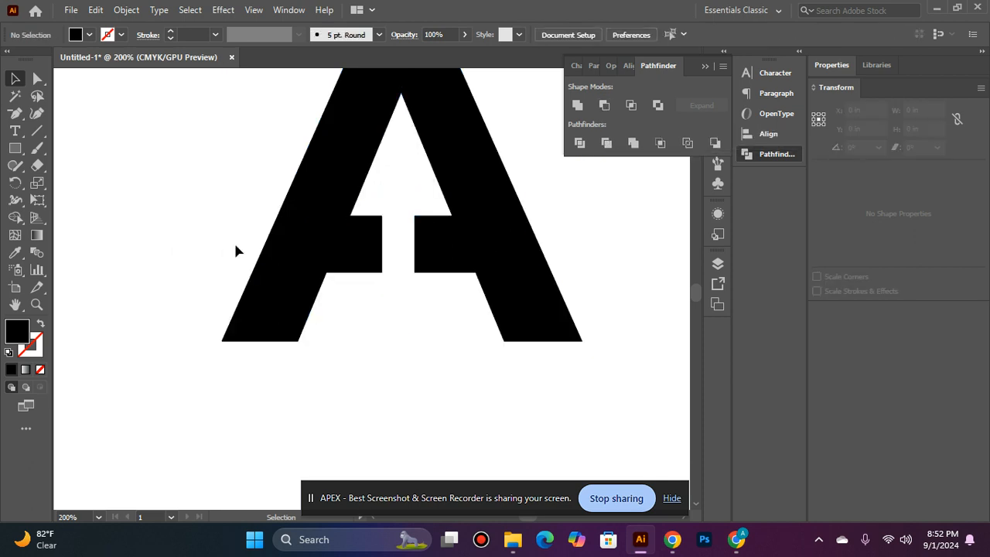
pyautogui.click(378, 257)
# - Delete the crossbar stub corner points on the inner edges of both legs
pyautogui.press('-')
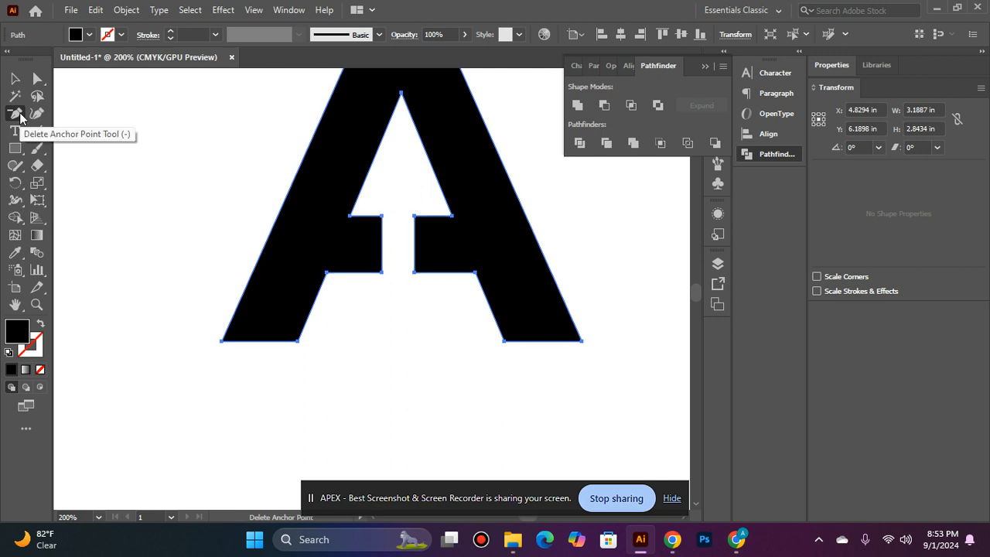
pyautogui.click(381, 216)
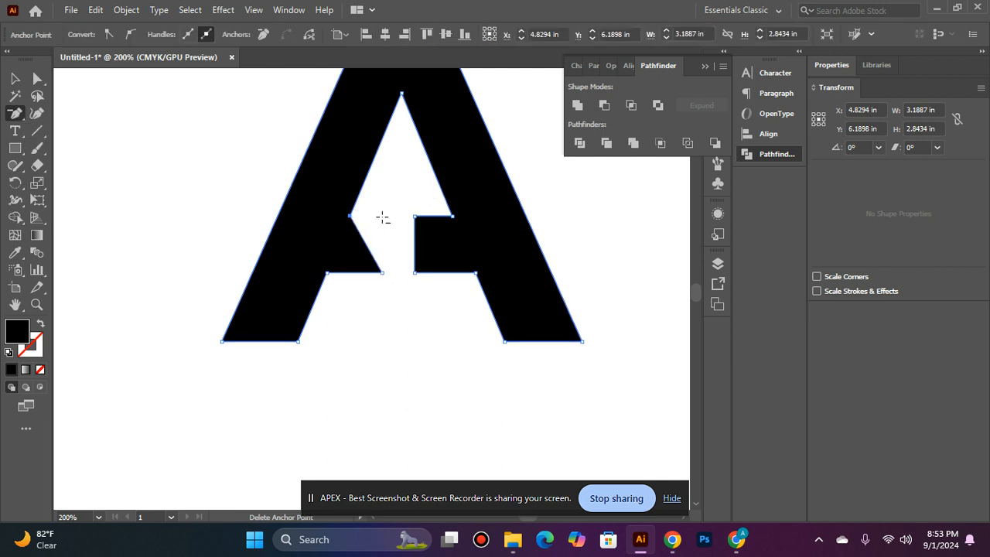
pyautogui.click(381, 272)
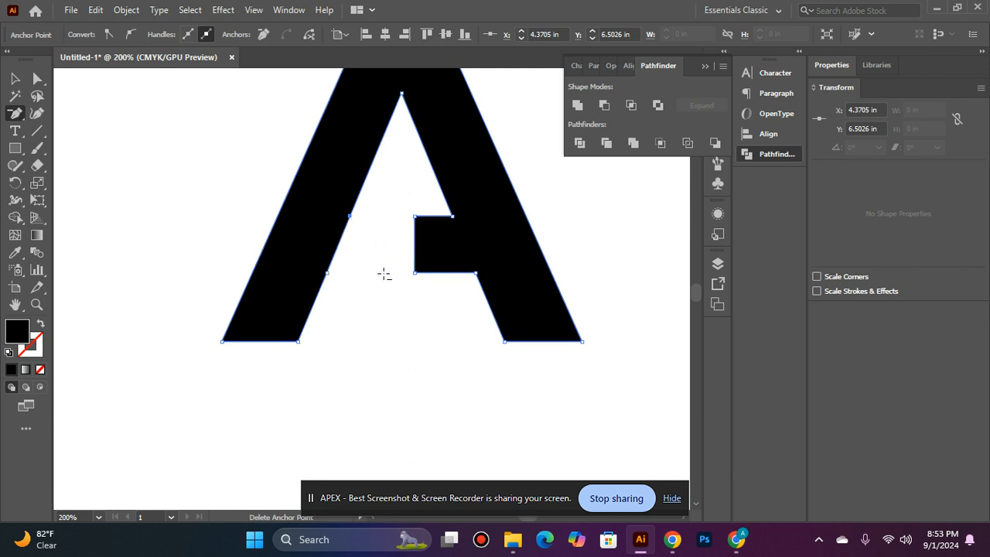
pyautogui.click(415, 216)
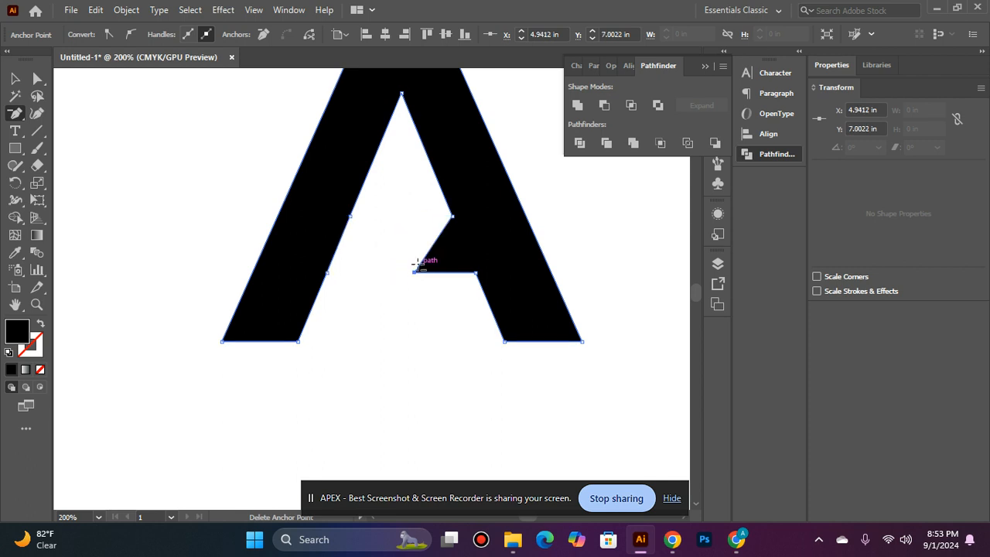
pyautogui.click(414, 270)
# - Remove the leftover points on each leg, dismissing the path warning
pyautogui.click(451, 215)
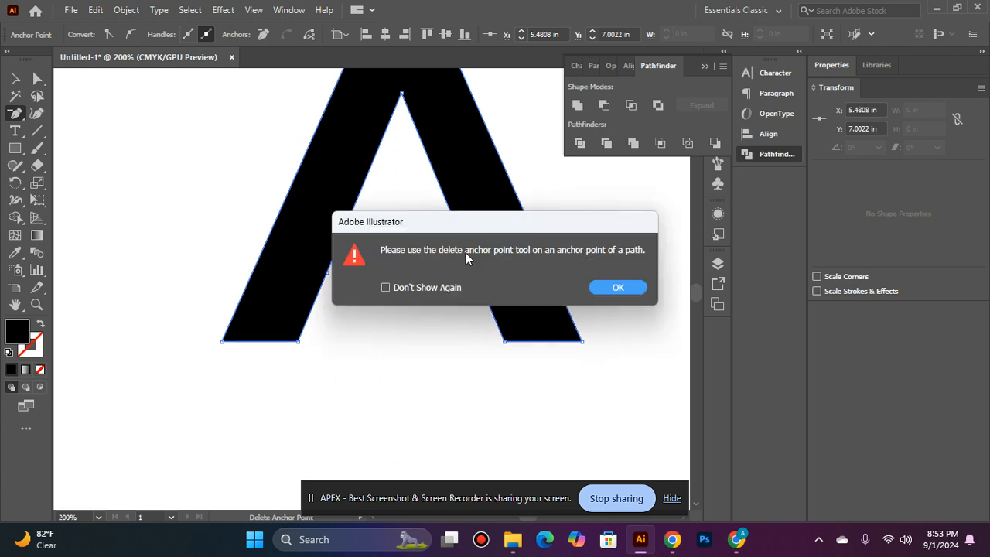
pyautogui.click(584, 286)
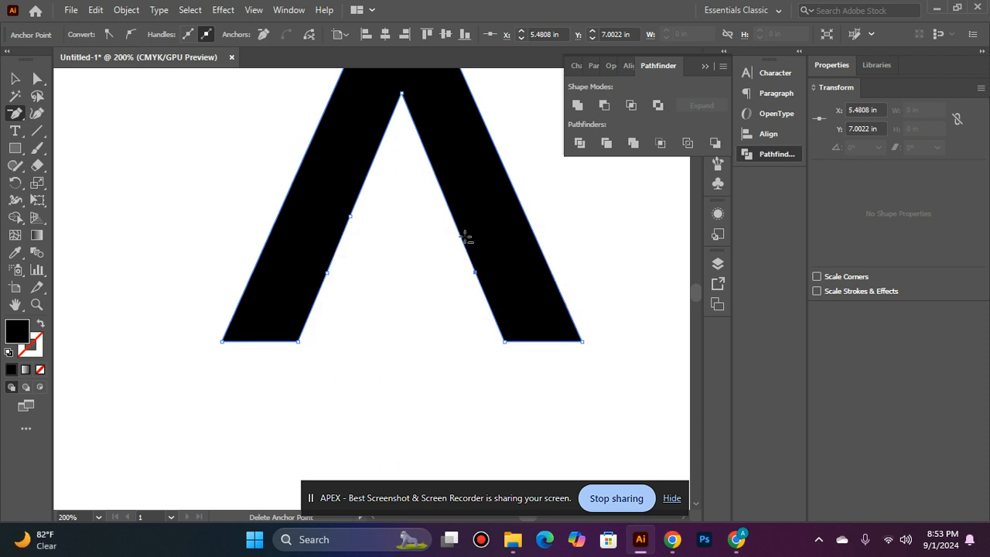
pyautogui.click(473, 269)
pyautogui.click(350, 216)
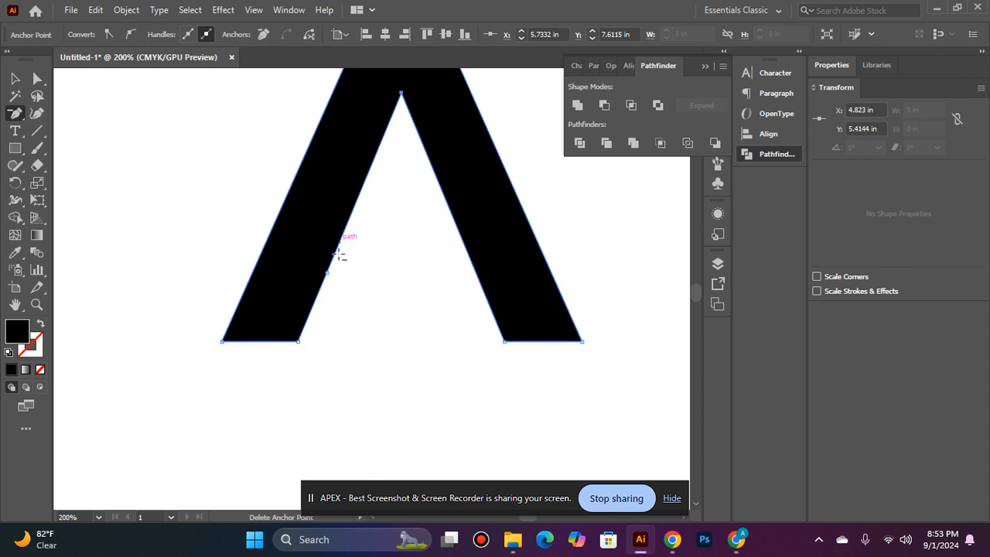
pyautogui.click(328, 273)
pyautogui.click(15, 78)
pyautogui.click(260, 120)
pyautogui.scroll(2, 260, 120)
# - Start a pen path at the A's bottom-left corner and curve it up past the right leg
pyautogui.keyDown('ctrl'); pyautogui.keyDown('alt'); pyautogui.click(444, 222); pyautogui.keyUp('alt'); pyautogui.keyUp('ctrl')
pyautogui.keyDown('ctrl'); pyautogui.keyDown('alt'); pyautogui.click(432, 220); pyautogui.keyUp('alt'); pyautogui.keyUp('ctrl')
pyautogui.keyDown('ctrl'); pyautogui.keyDown('alt'); pyautogui.click(418, 216); pyautogui.keyUp('alt'); pyautogui.keyUp('ctrl')
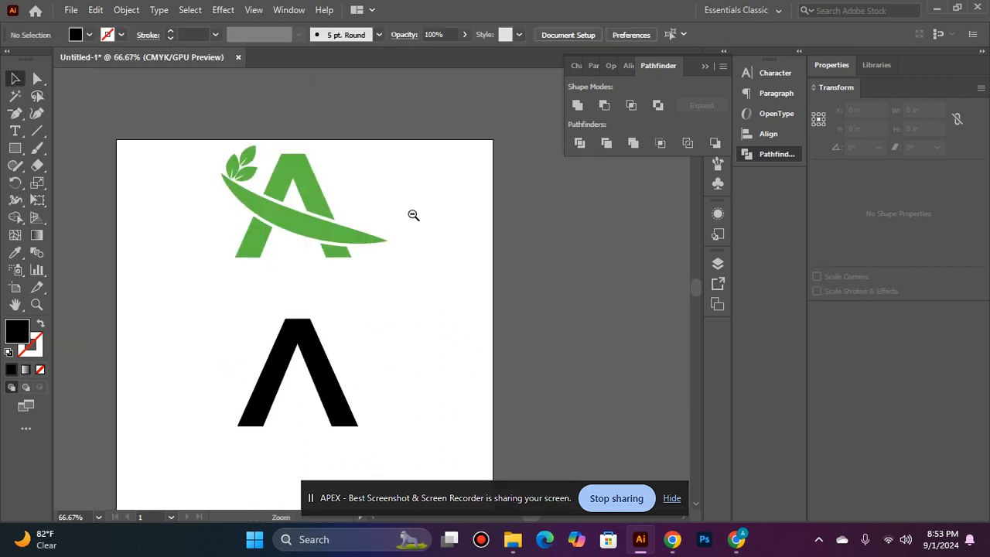
pyautogui.scroll(-1, 338, 231)
pyautogui.keyDown('ctrl'); pyautogui.click(349, 312); pyautogui.keyUp('ctrl')
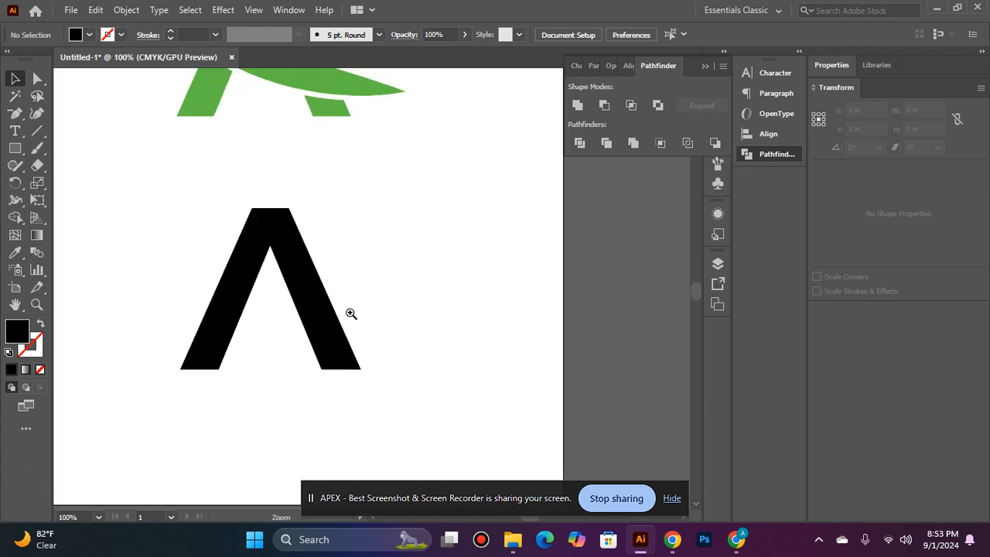
pyautogui.scroll(-1, 329, 267)
pyautogui.moveTo(255, 246); pyautogui.dragTo(326, 256)
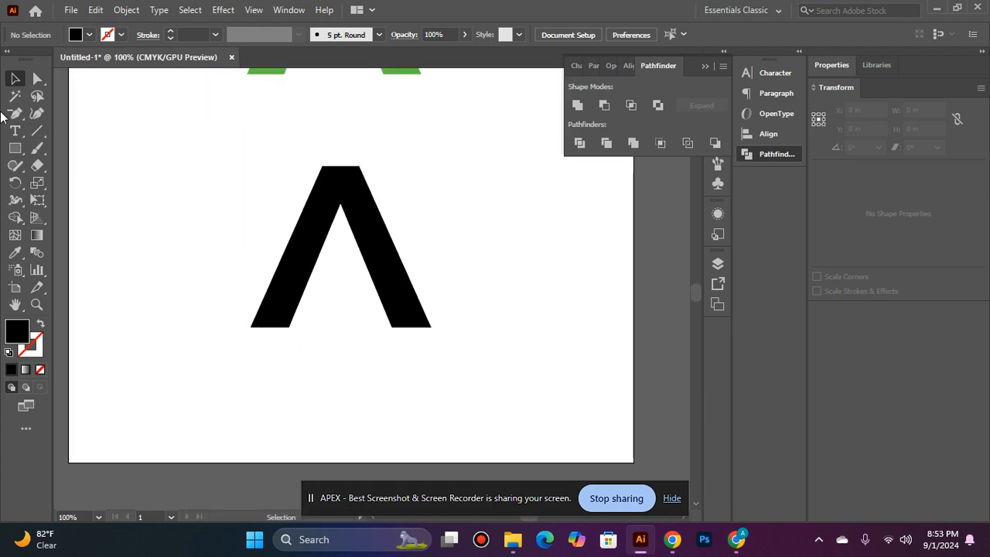
pyautogui.click(15, 116)
pyautogui.moveTo(14, 116); pyautogui.dragTo(69, 112)
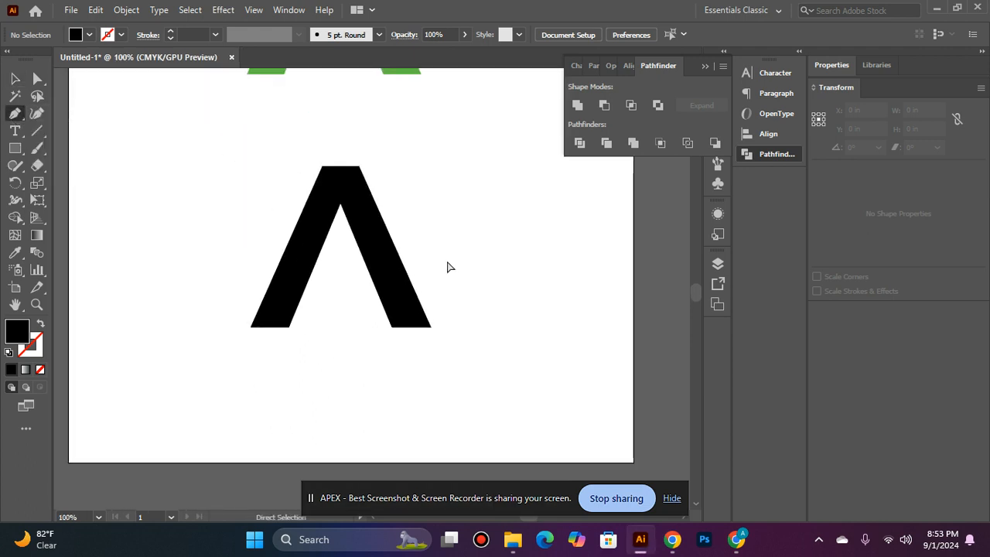
pyautogui.keyDown('ctrl'); pyautogui.click(371, 297); pyautogui.keyUp('ctrl')
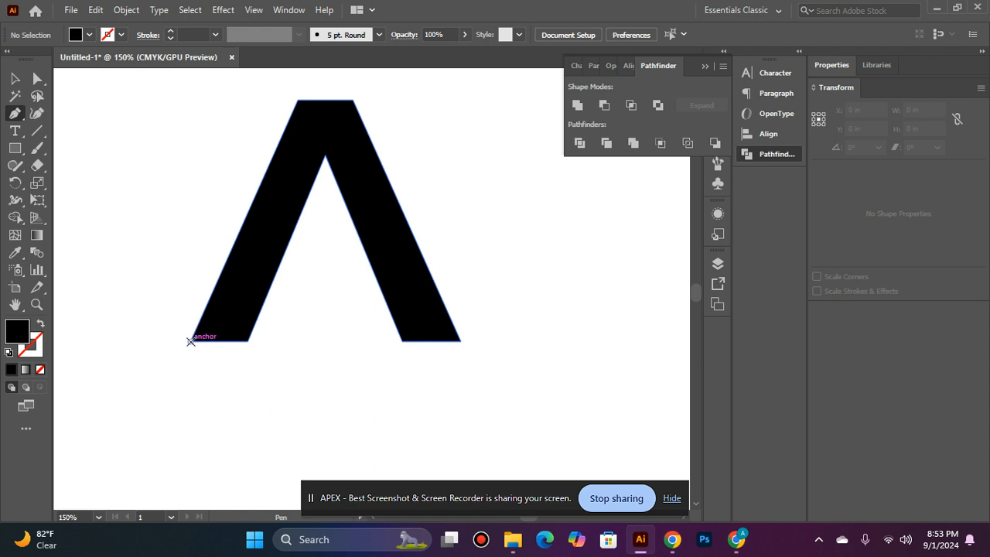
pyautogui.click(190, 341)
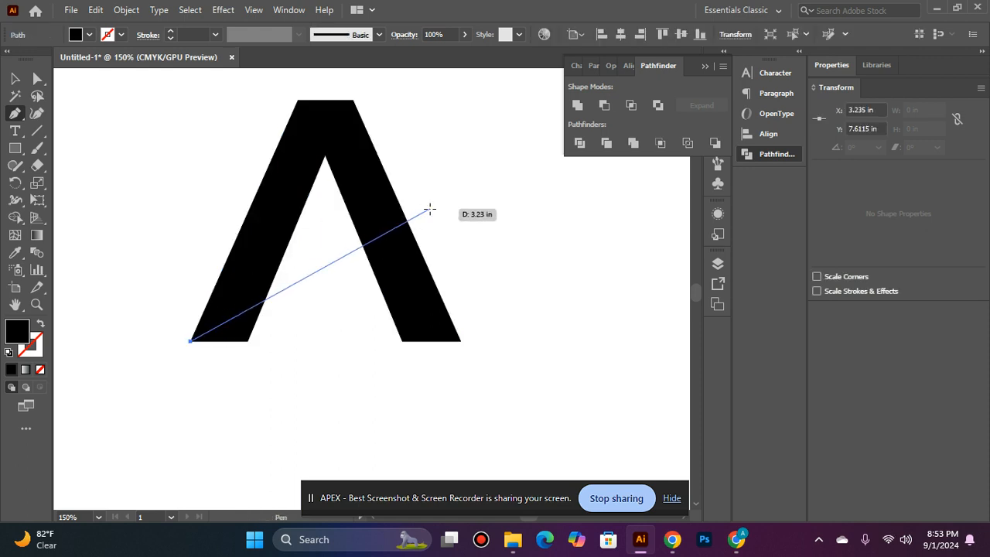
pyautogui.moveTo(528, 180); pyautogui.dragTo(582, 208)
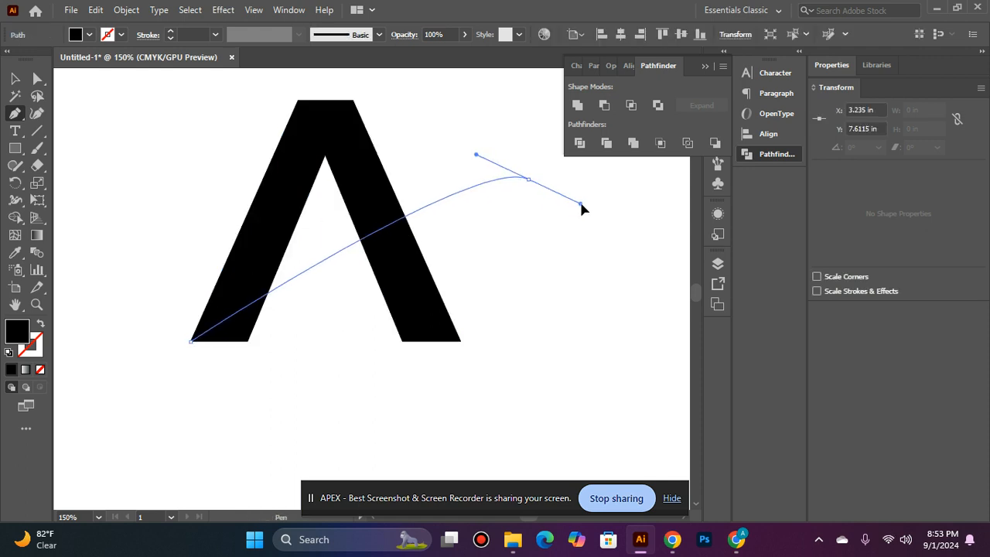
# - Undo and redraw the curve until the tapered swoosh fits from bottom-left to right
pyautogui.scroll(5, 490, 77)
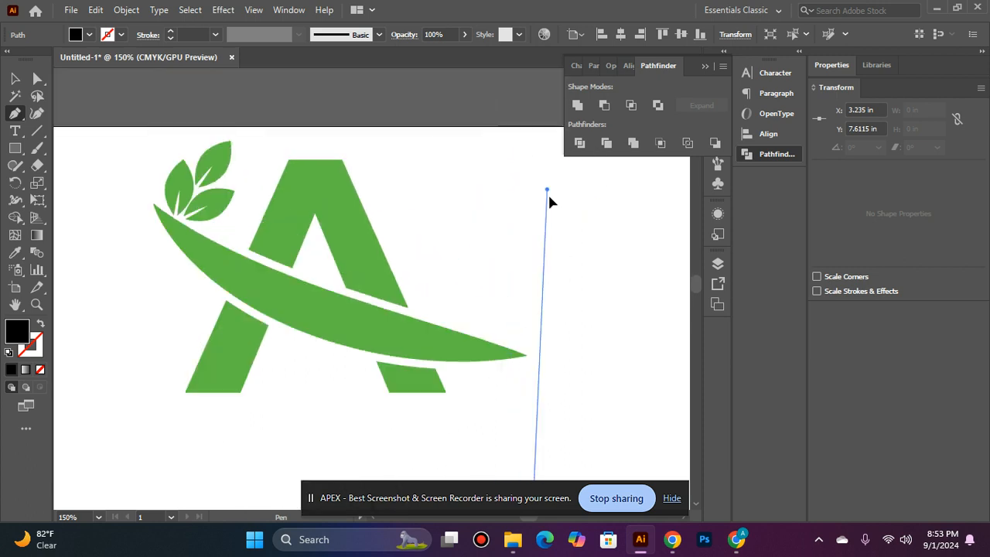
pyautogui.moveTo(566, 310); pyautogui.dragTo(540, 320)
pyautogui.scroll(-2, 539, 321)
pyautogui.scroll(-2, 514, 314)
pyautogui.press('space')
pyautogui.moveTo(194, 306); pyautogui.dragTo(398, 299)
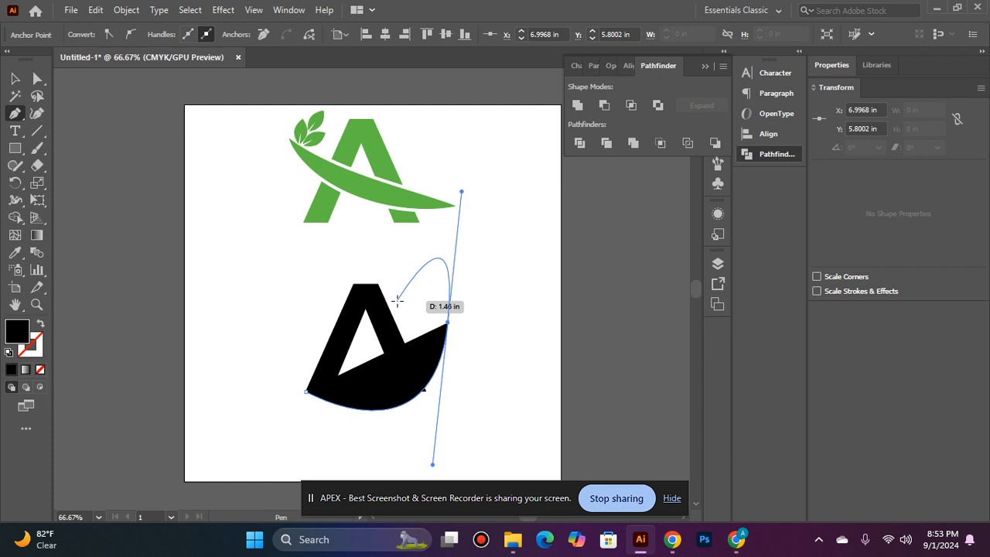
pyautogui.hotkey('ctrl', 'z')
pyautogui.scroll(1, 415, 320)
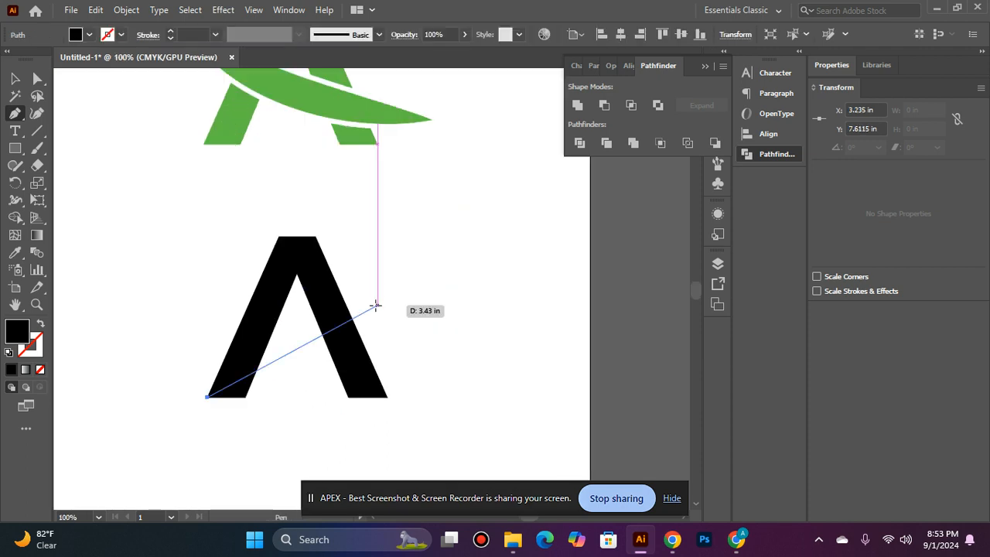
pyautogui.moveTo(477, 349); pyautogui.dragTo(559, 237)
pyautogui.hotkey('ctrl', 'z')
pyautogui.hotkey('ctrl', 'z')
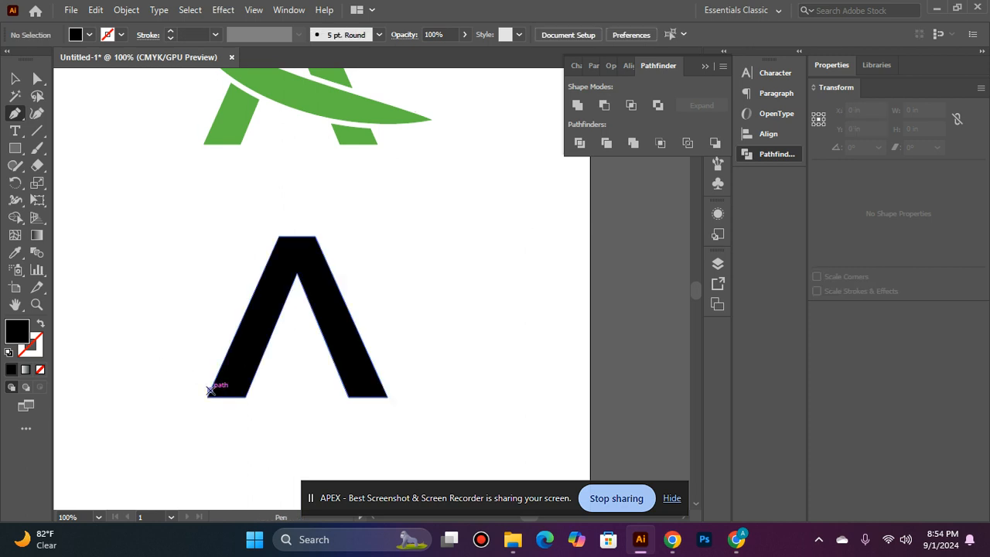
pyautogui.click(210, 390)
pyautogui.moveTo(401, 296); pyautogui.dragTo(538, 185)
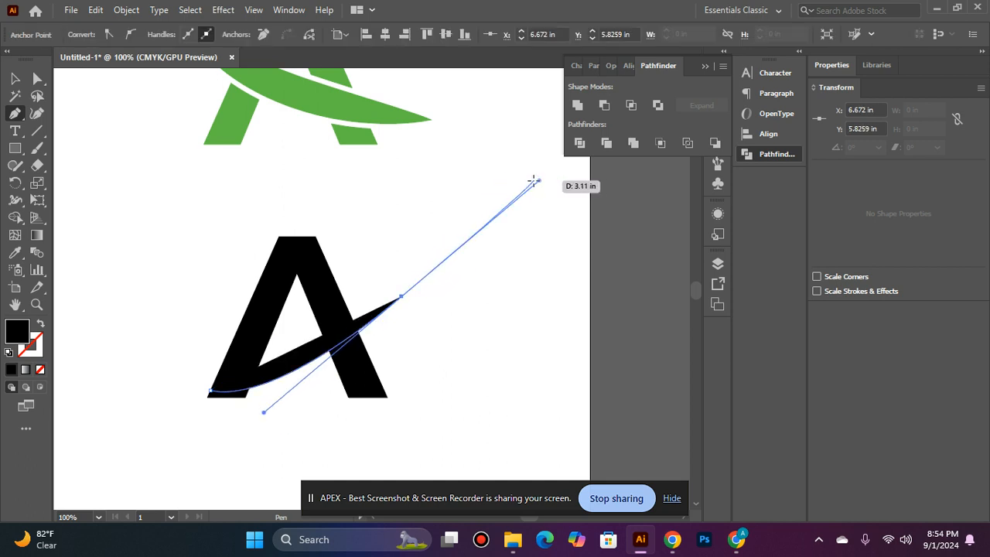
# - Swap the curve's fill and stroke colours and rotate it around the A
pyautogui.click(14, 78)
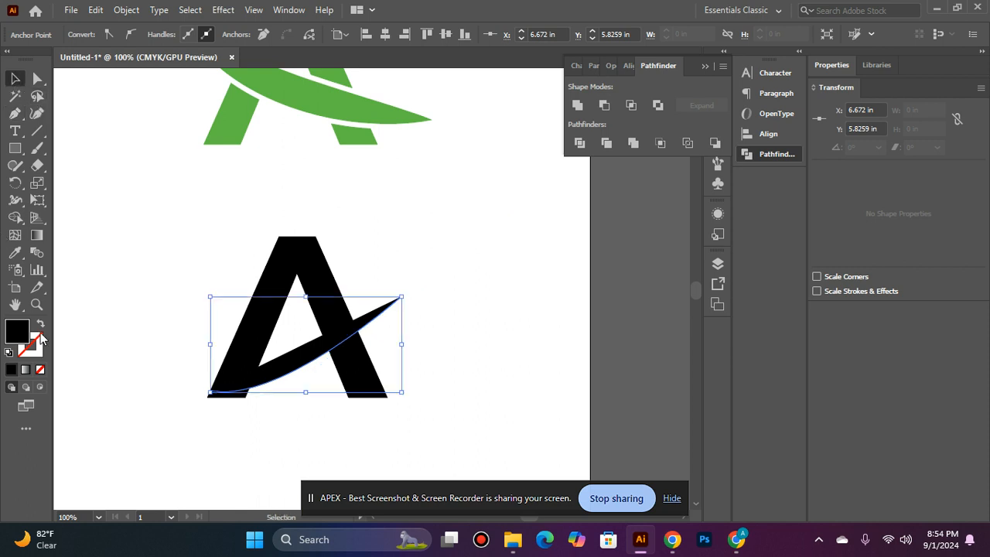
pyautogui.click(41, 325)
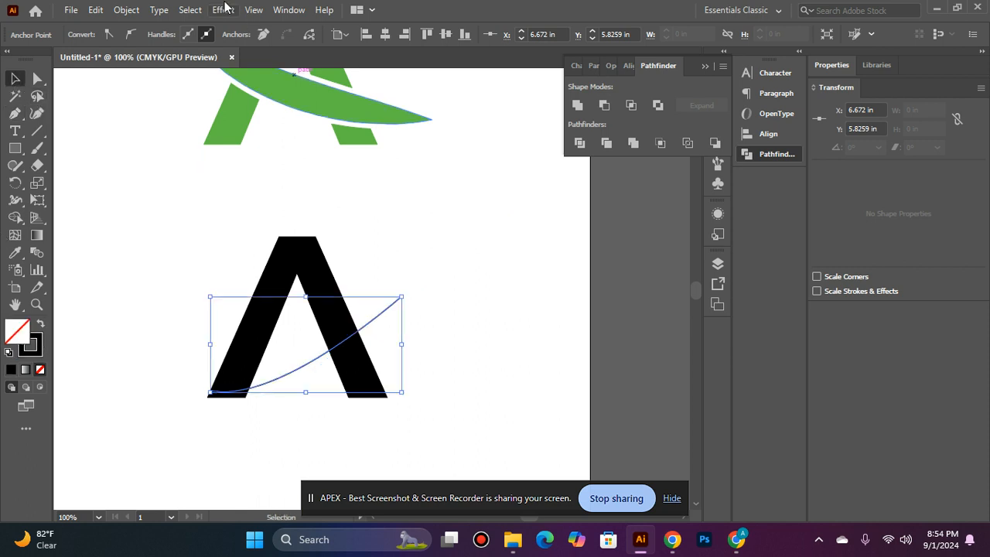
pyautogui.click(170, 241)
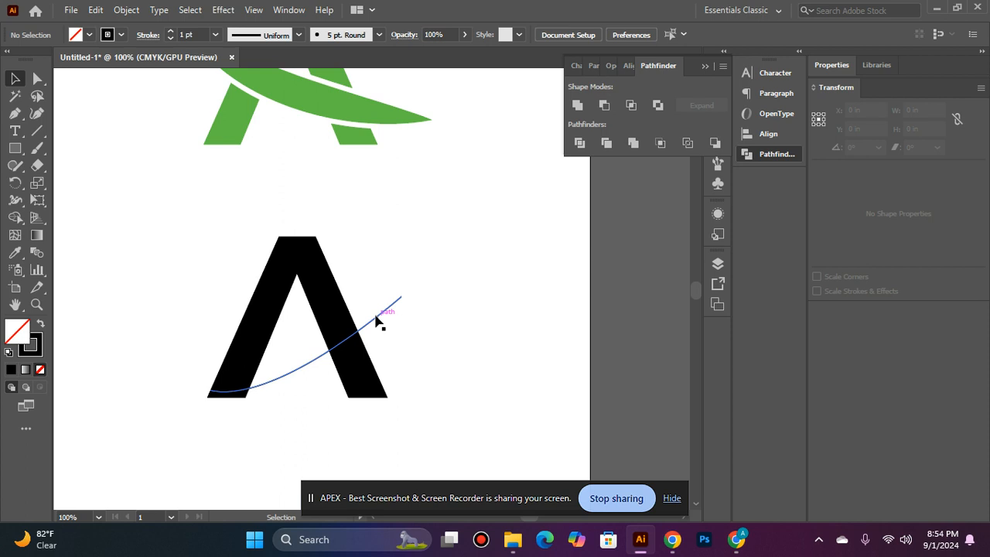
pyautogui.click(378, 316)
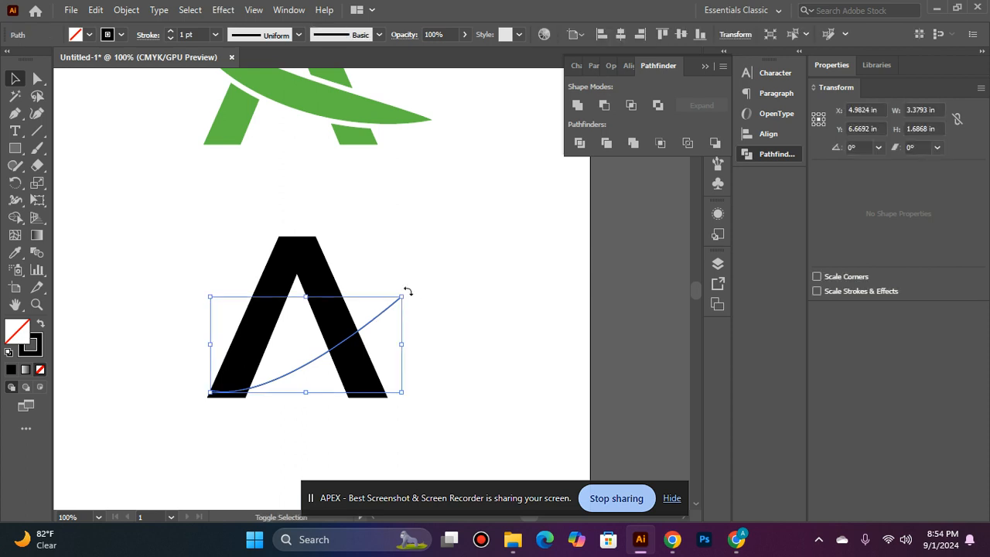
pyautogui.moveTo(406, 290); pyautogui.dragTo(171, 342)
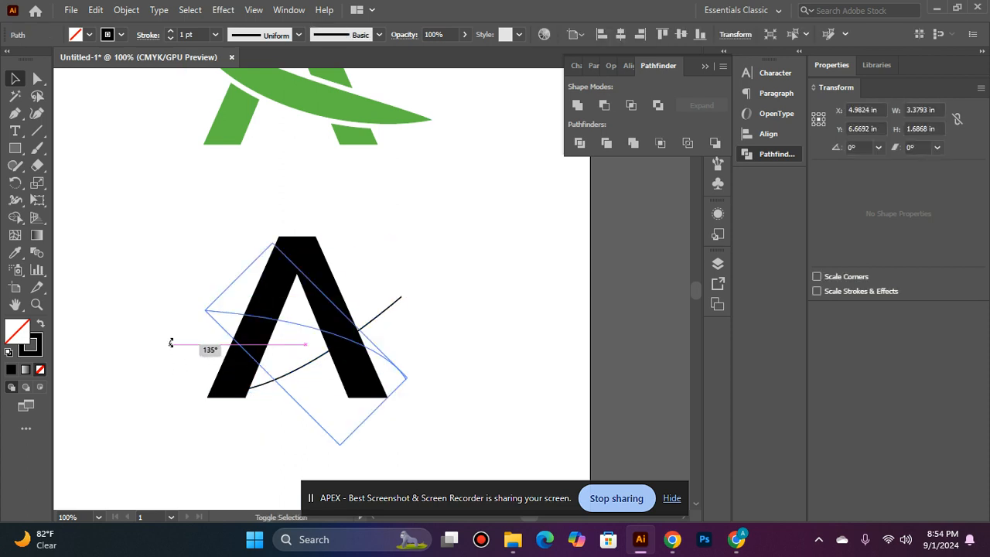
pyautogui.click(422, 328)
pyautogui.click(395, 369)
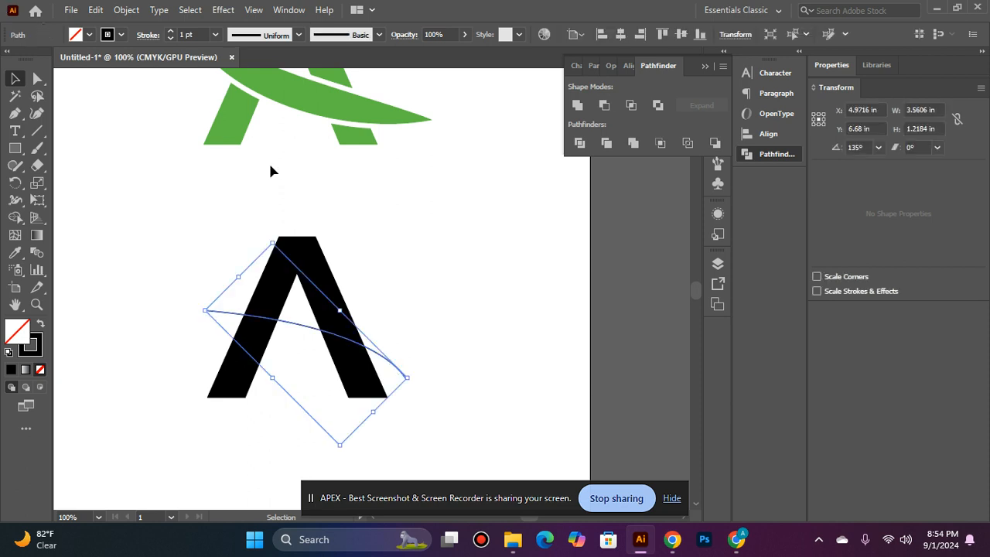
# - Raise the stroke weight to 22 pt and apply Width Profile 1 for a taper
pyautogui.scroll(2, 271, 170)
pyautogui.click(173, 35)
pyautogui.click(173, 35)
pyautogui.click(174, 35)
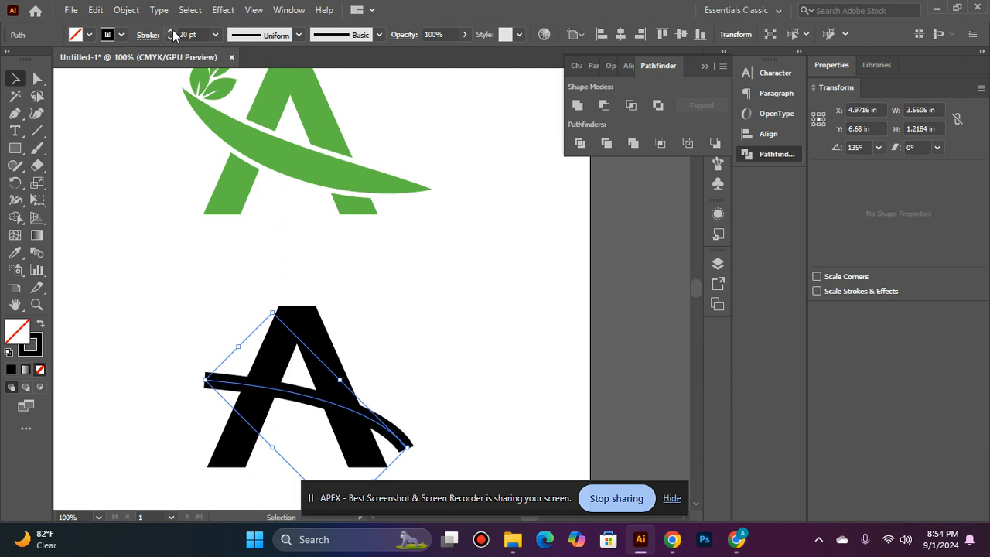
pyautogui.click(173, 35)
pyautogui.click(173, 35)
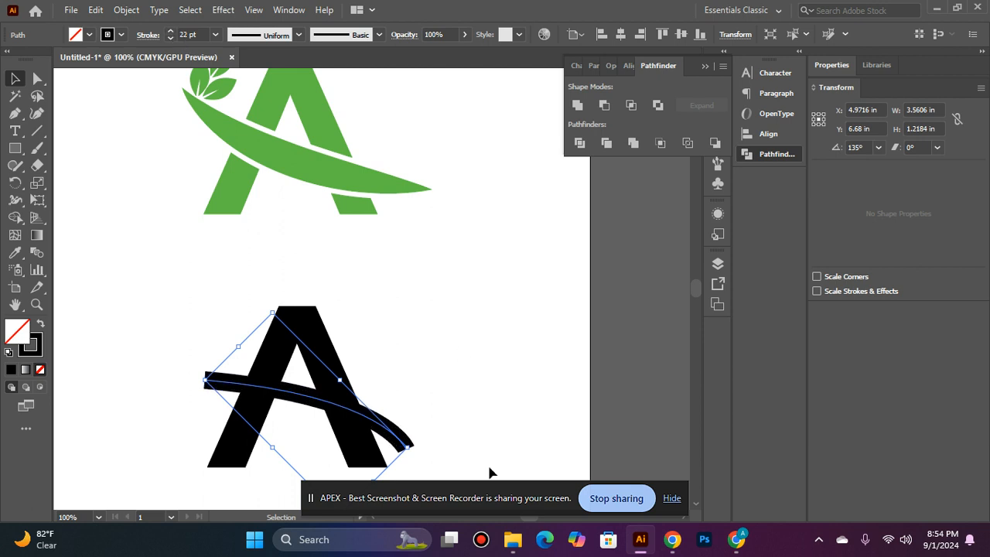
pyautogui.scroll(-1, 415, 415)
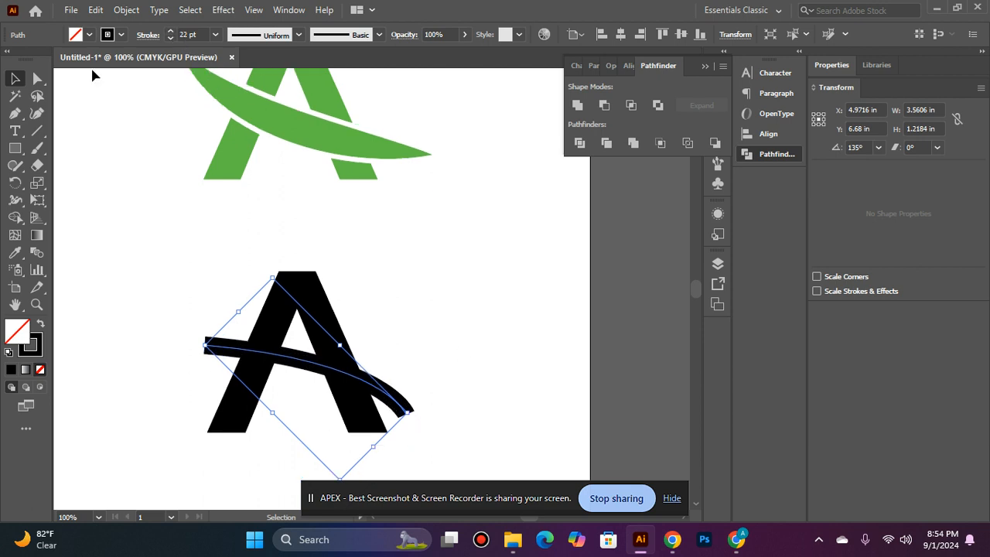
pyautogui.click(299, 35)
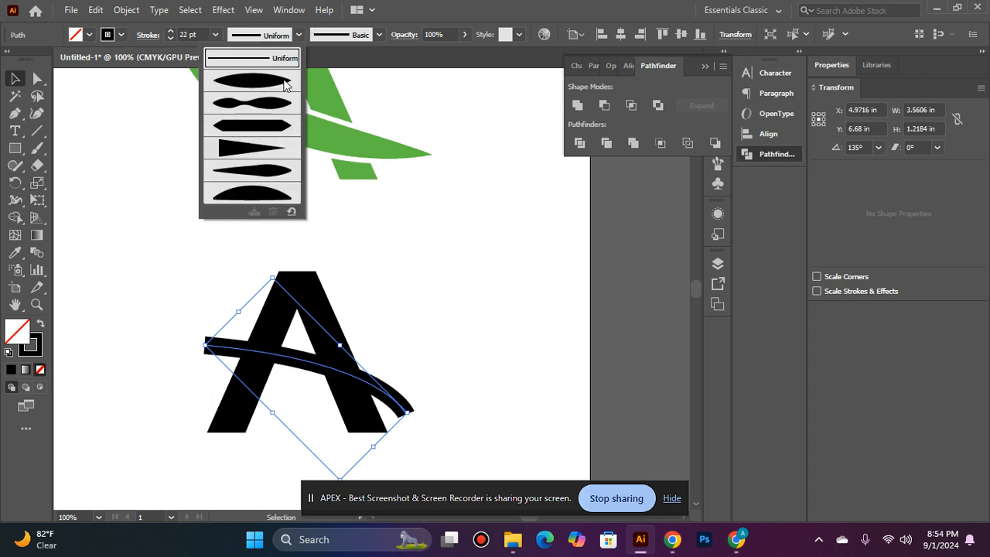
pyautogui.click(284, 82)
# - Rotate the tapered swoosh so it slants down across the A
pyautogui.click(496, 307)
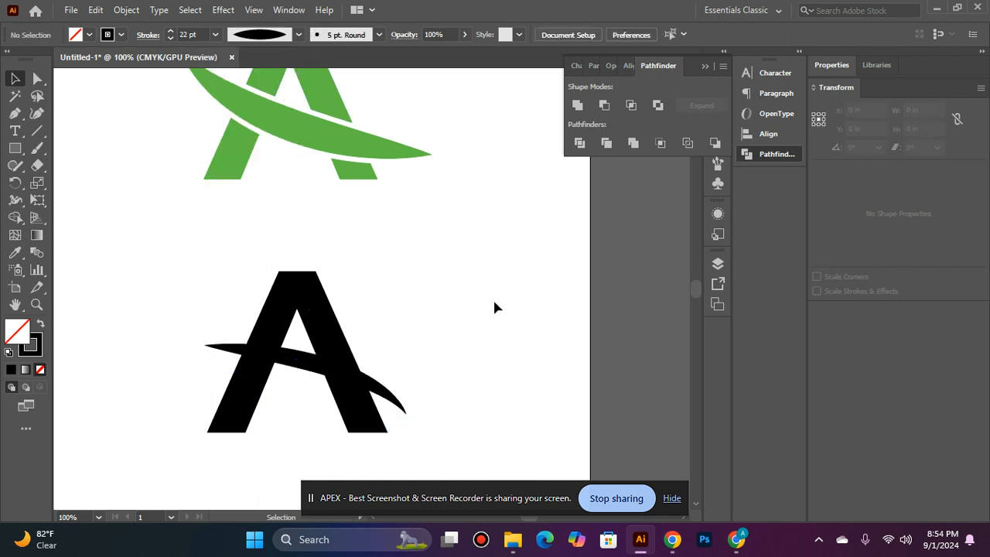
pyautogui.click(396, 398)
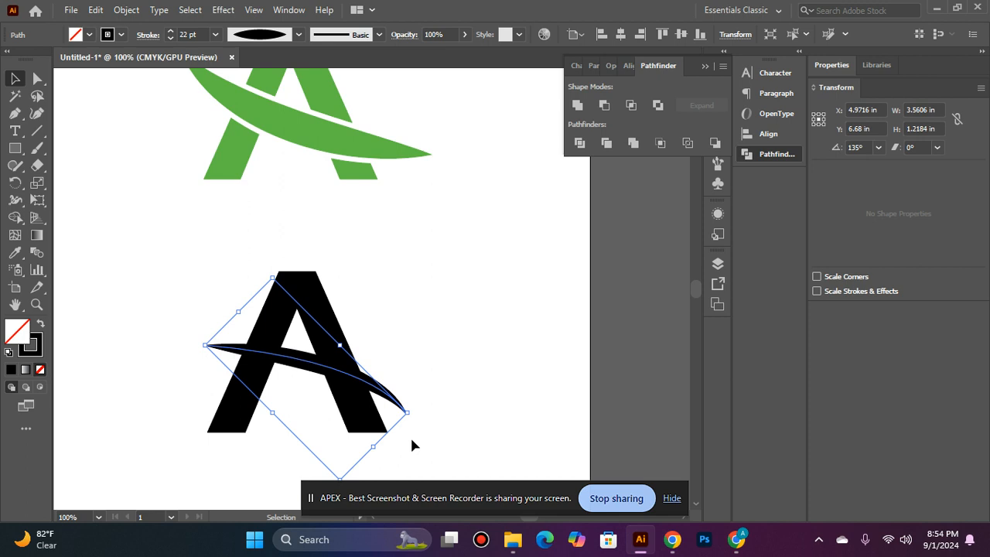
pyautogui.moveTo(416, 409)
pyautogui.mouseDown()
pyautogui.moveTo(420, 297)
pyautogui.moveTo(274, 227)
pyautogui.moveTo(152, 289)
pyautogui.moveTo(271, 389)
pyautogui.moveTo(191, 335)
pyautogui.mouseUp()
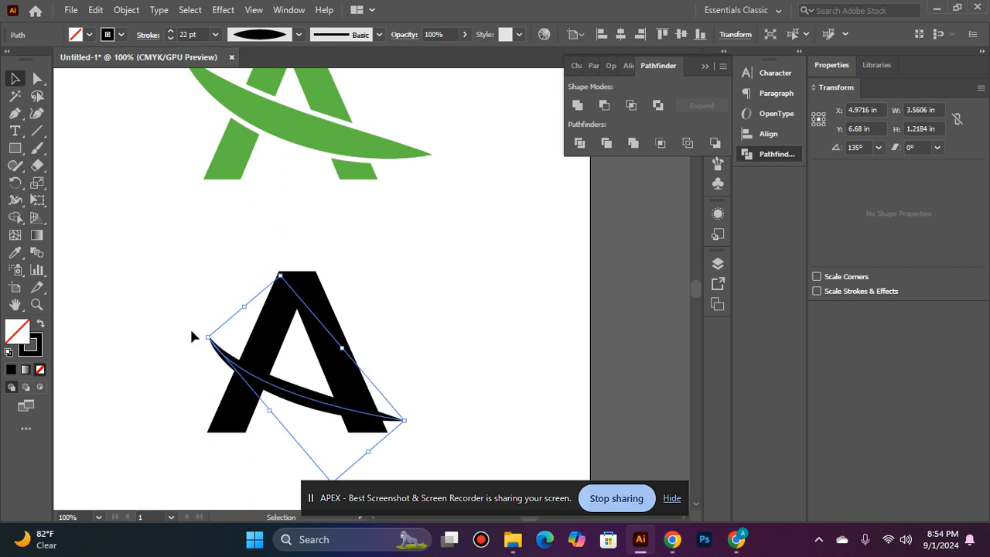
pyautogui.click(437, 308)
pyautogui.click(295, 396)
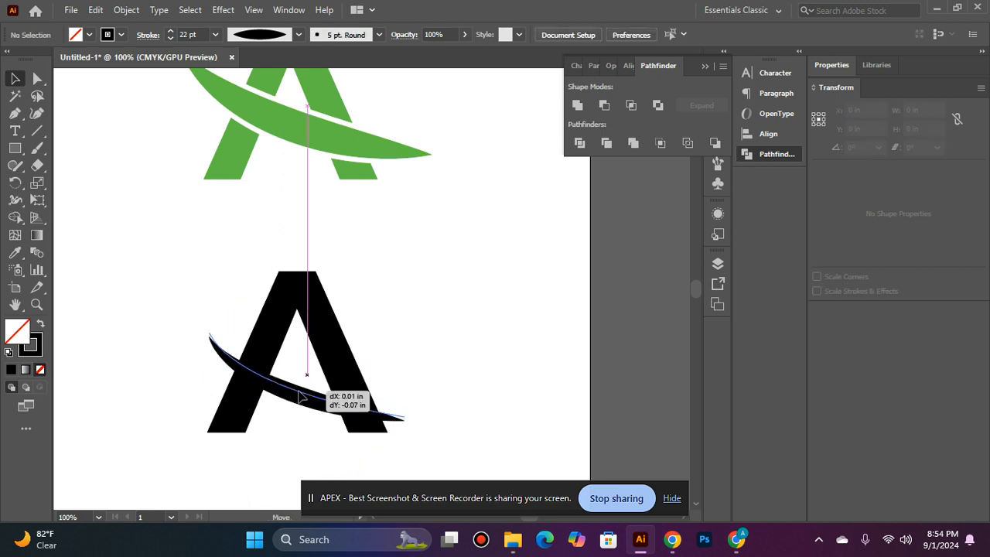
# - Thicken the swoosh stroke to 48 pt and select it together with the A
pyautogui.click(175, 31)
pyautogui.click(175, 31)
pyautogui.click(175, 31)
pyautogui.click(175, 31)
pyautogui.click(175, 31)
pyautogui.click(175, 31)
pyautogui.click(174, 31)
pyautogui.click(175, 31)
pyautogui.click(175, 31)
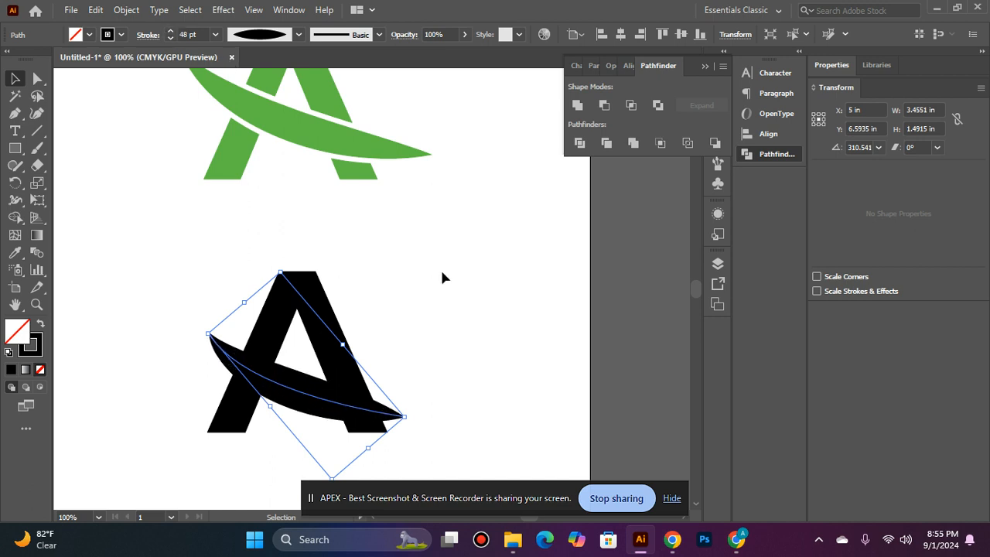
pyautogui.keyDown('shift'); pyautogui.click(334, 301); pyautogui.keyUp('shift')
pyautogui.click(627, 66)
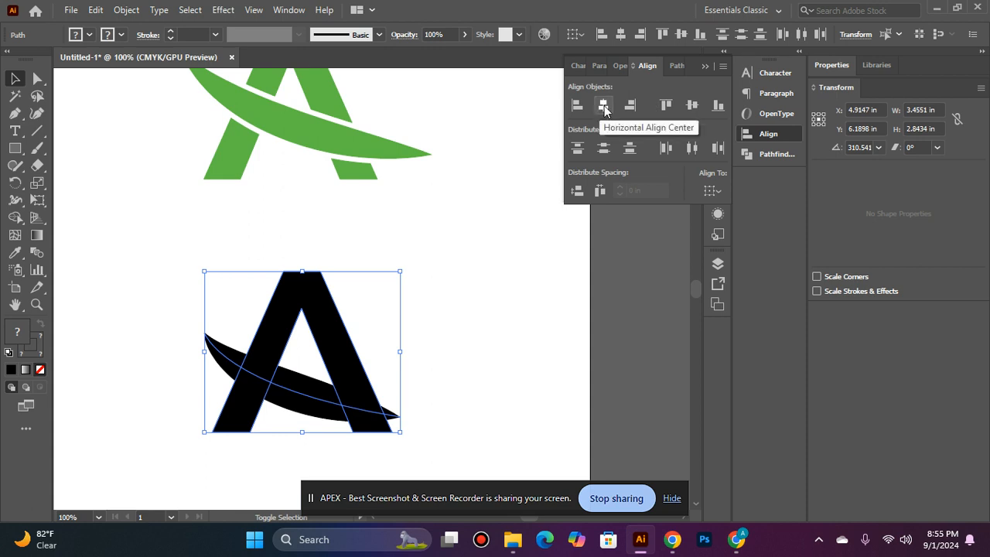
# - Horizontally centre the A and the swoosh
pyautogui.click(605, 110)
pyautogui.click(693, 109)
pyautogui.click(488, 280)
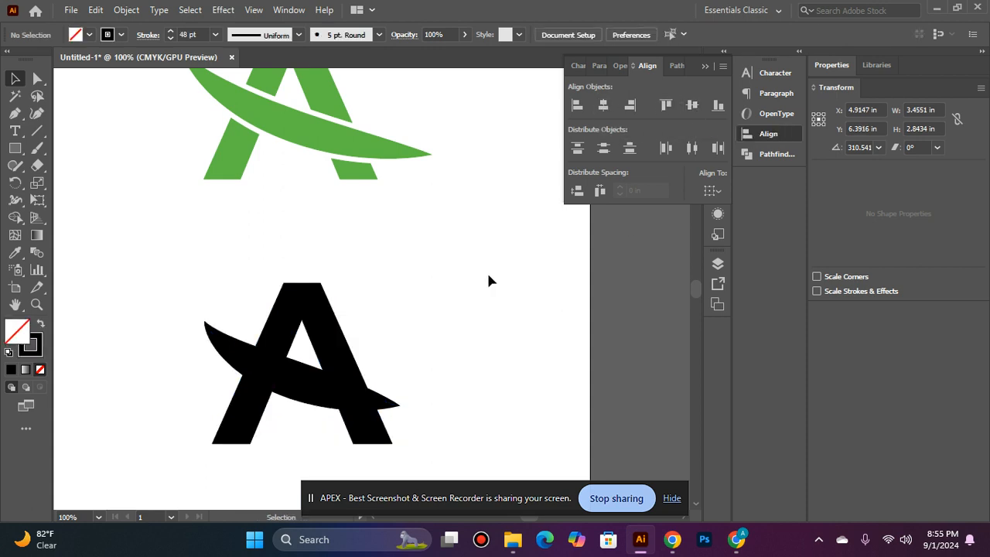
pyautogui.scroll(-2, 348, 293)
# - Enlarge the A by about 144% and scale the swoosh to sweep farther across
pyautogui.click(316, 306)
pyautogui.click(326, 236)
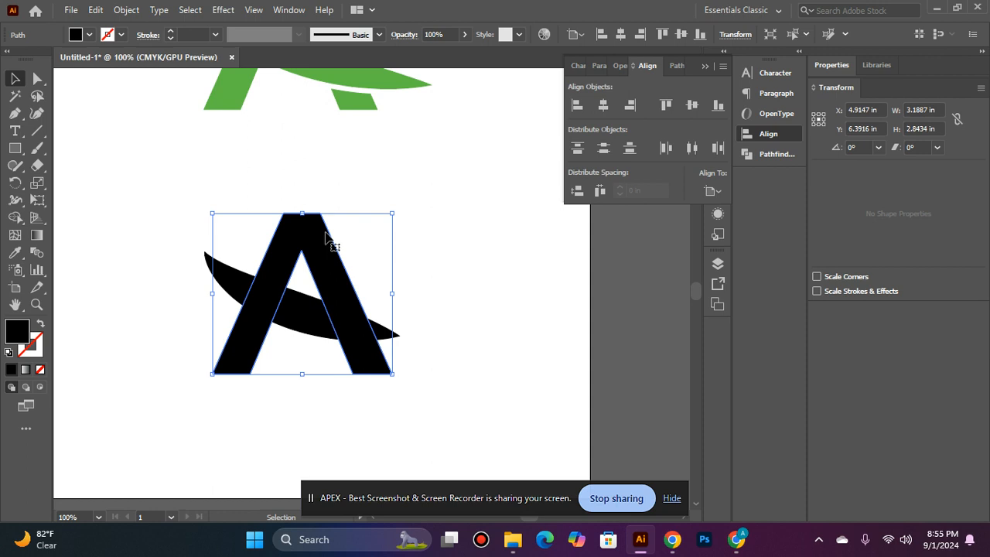
pyautogui.moveTo(391, 213); pyautogui.dragTo(433, 177)
pyautogui.click(478, 223)
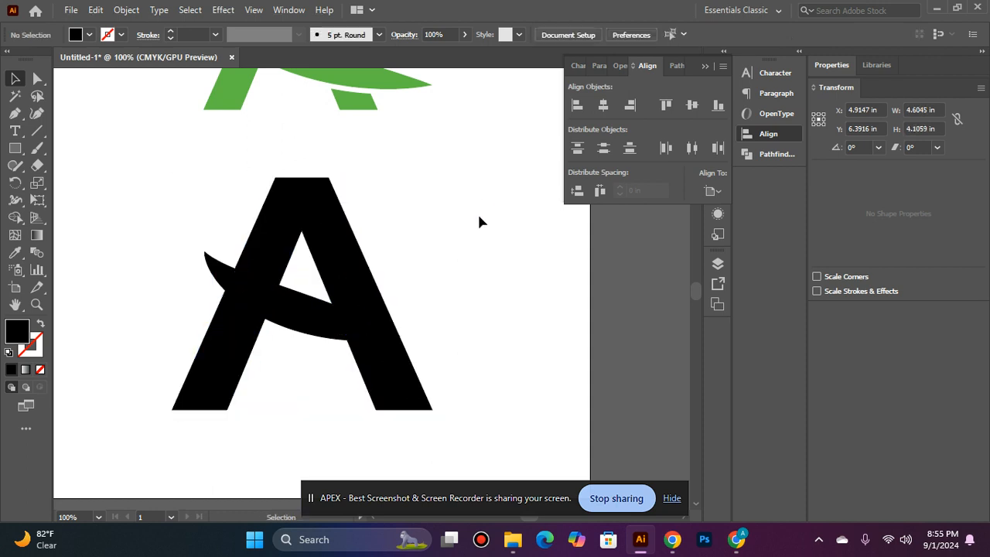
pyautogui.click(329, 327)
pyautogui.moveTo(402, 334)
pyautogui.mouseDown()
pyautogui.moveTo(550, 292)
pyautogui.moveTo(482, 261)
pyautogui.mouseUp()
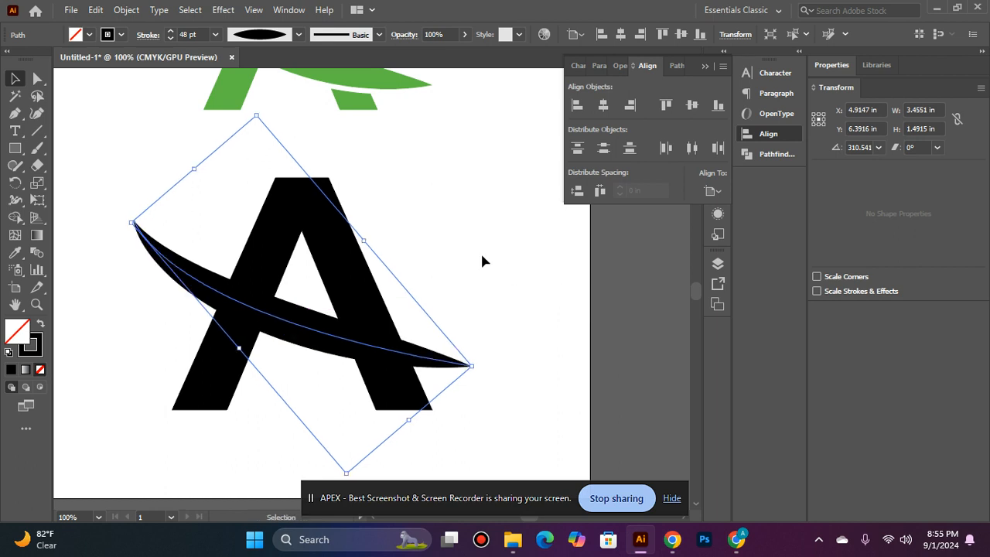
pyautogui.click(480, 253)
# - Expand the swoosh's appearance into a solid filled shape
pyautogui.scroll(1, 479, 254)
pyautogui.click(436, 377)
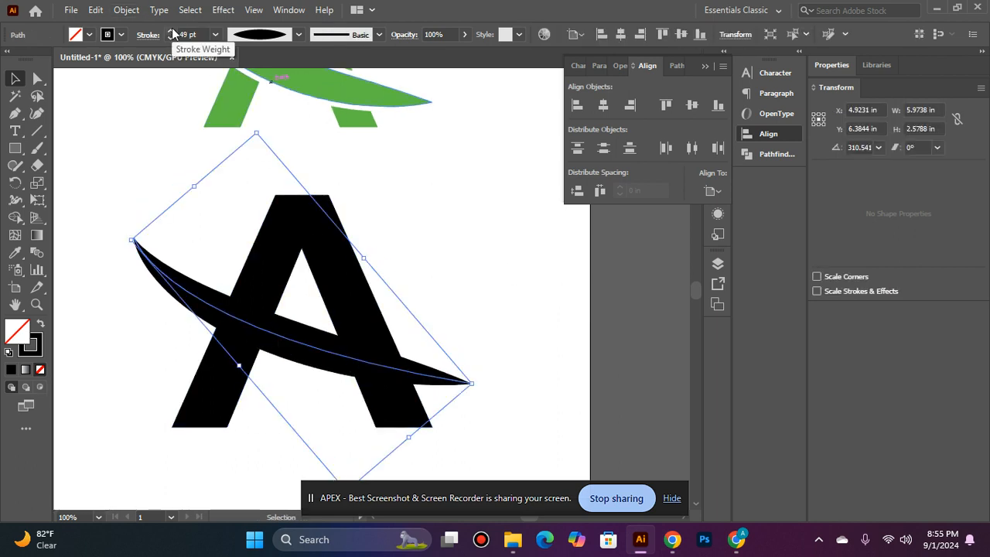
pyautogui.click(124, 10)
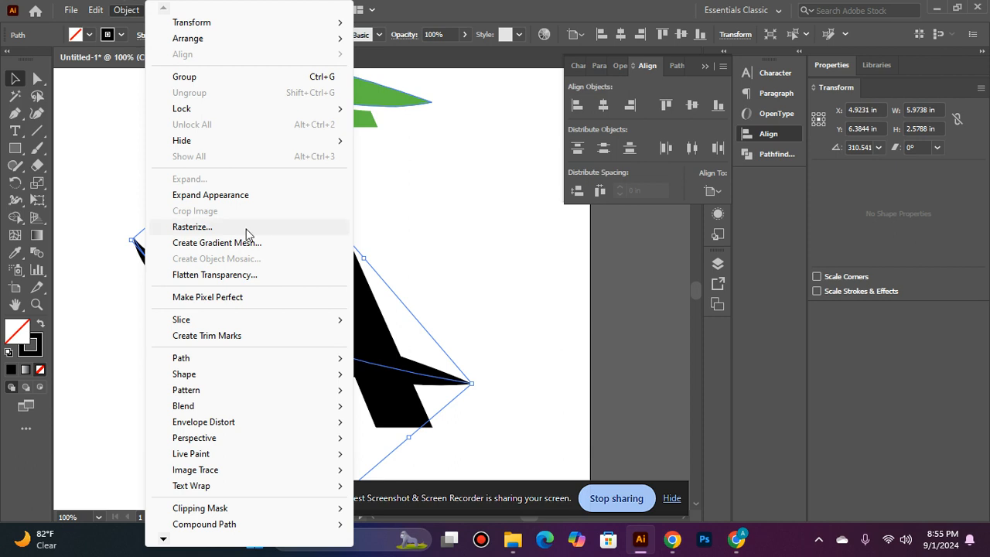
pyautogui.click(206, 196)
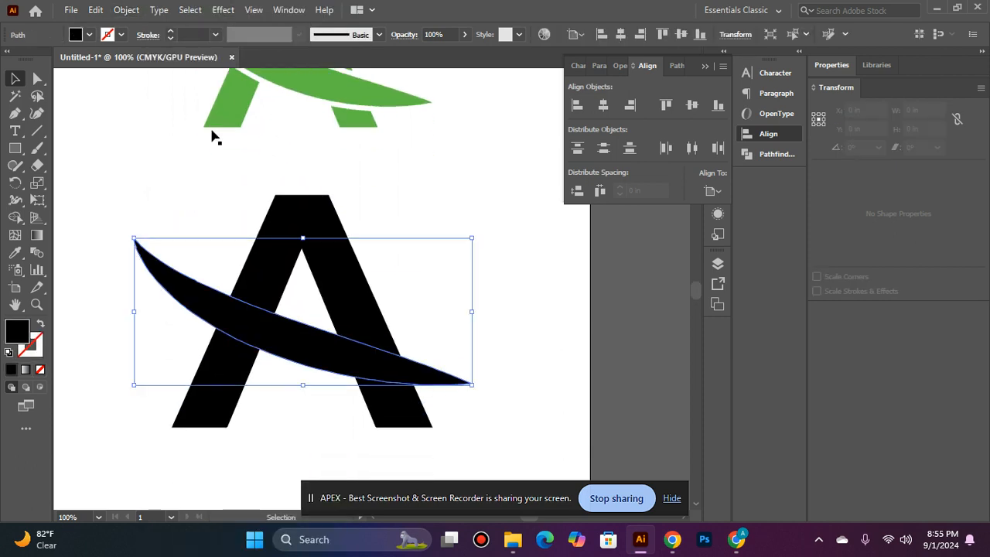
pyautogui.scroll(4, 215, 74)
pyautogui.scroll(-3, 216, 71)
pyautogui.click(412, 180)
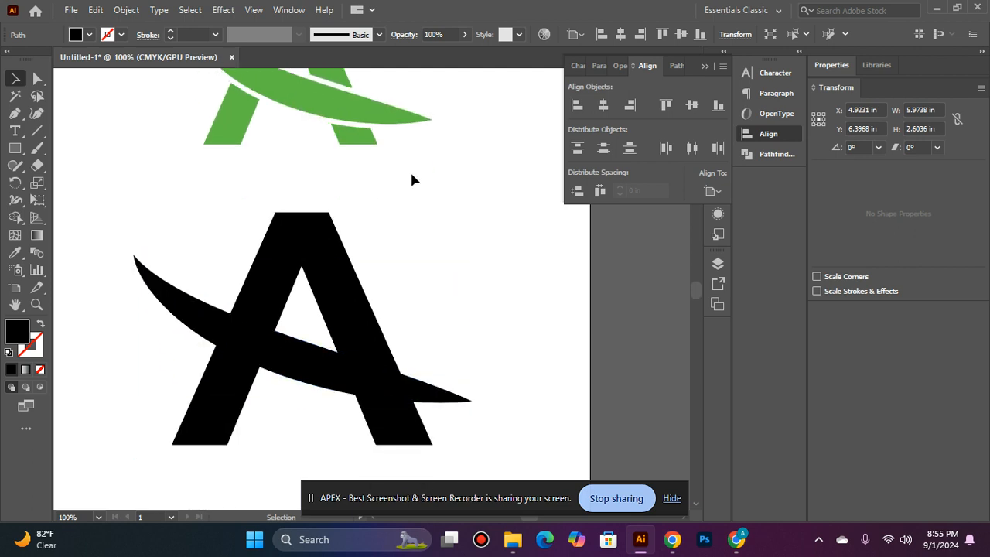
pyautogui.moveTo(15, 149); pyautogui.dragTo(46, 181)
# - Draw a tall ellipse right of the A and make its top and bottom anchors sharp corners
pyautogui.moveTo(465, 176); pyautogui.dragTo(532, 286)
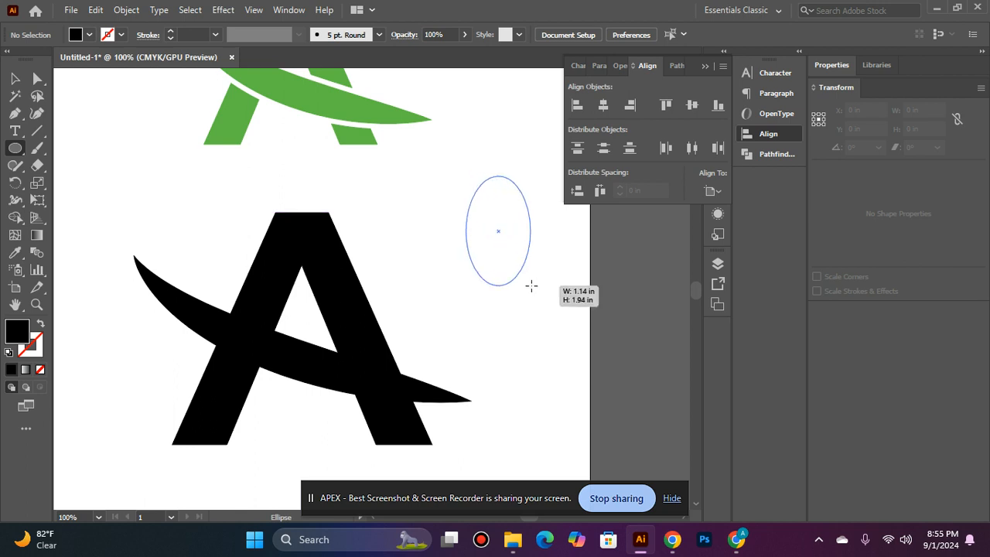
pyautogui.moveTo(531, 286)
pyautogui.mouseDown()
pyautogui.moveTo(544, 283)
pyautogui.moveTo(526, 304)
pyautogui.mouseUp()
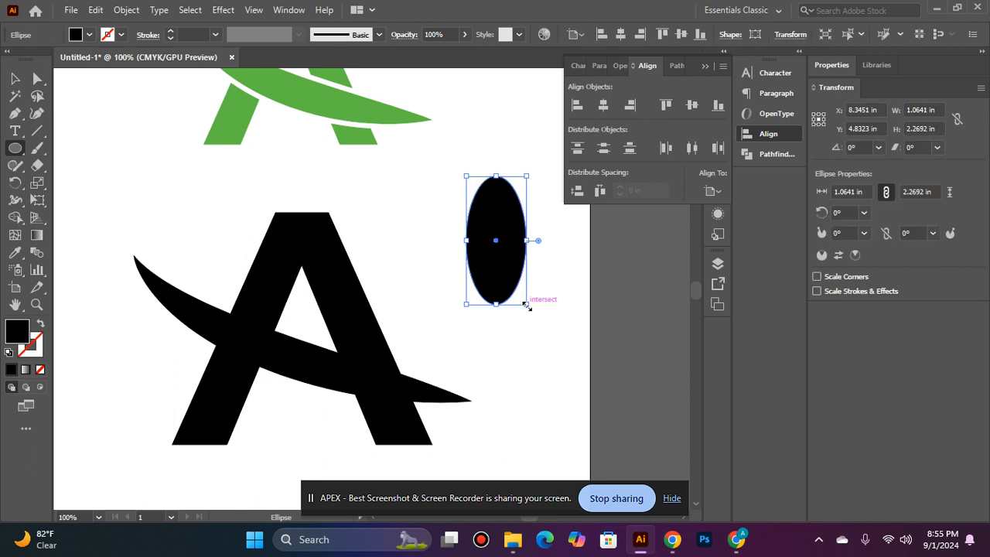
pyautogui.click(38, 79)
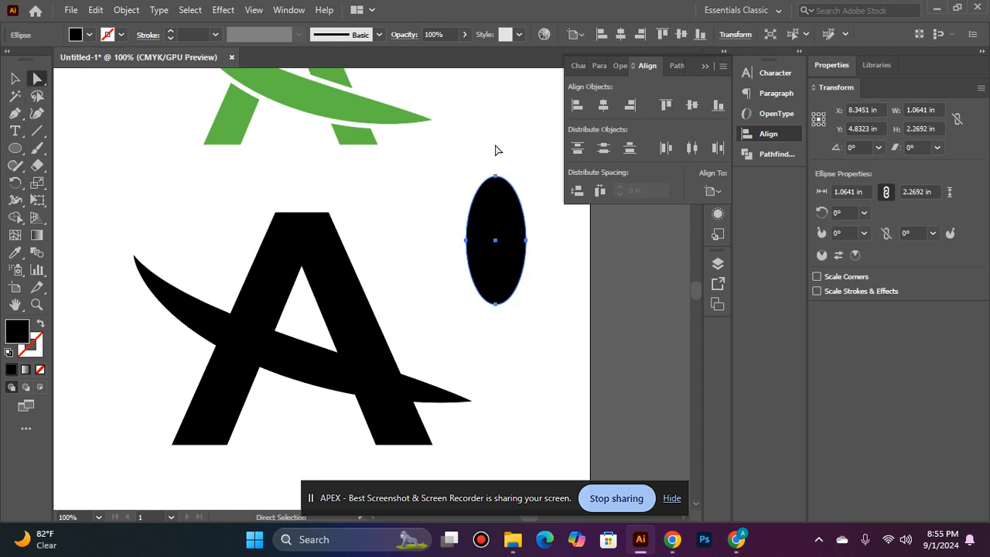
pyautogui.click(497, 176)
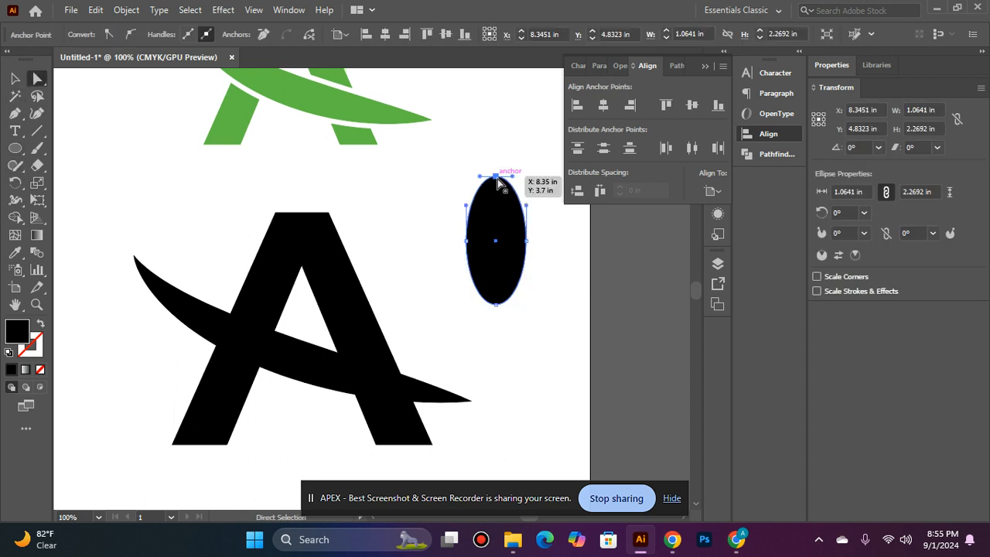
pyautogui.click(114, 36)
pyautogui.click(496, 303)
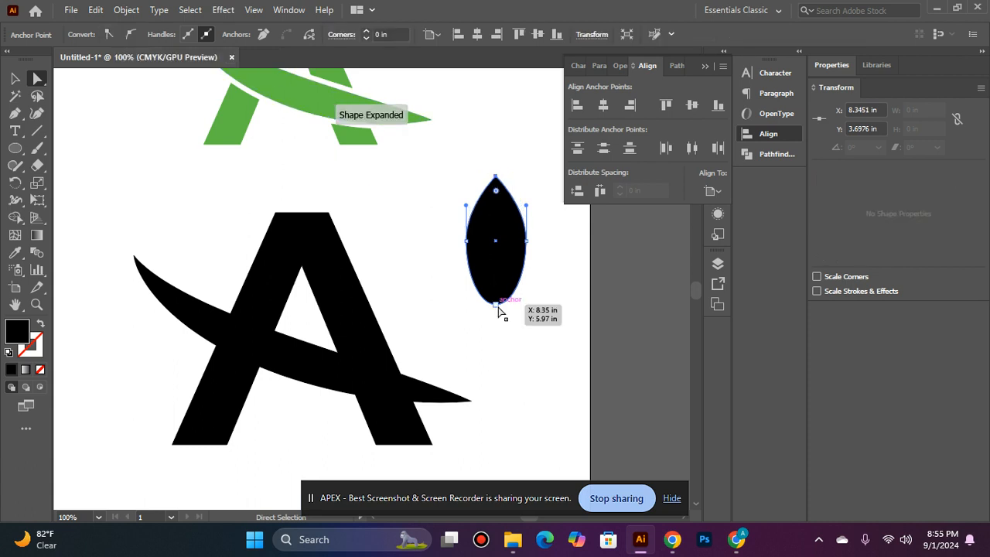
pyautogui.click(108, 35)
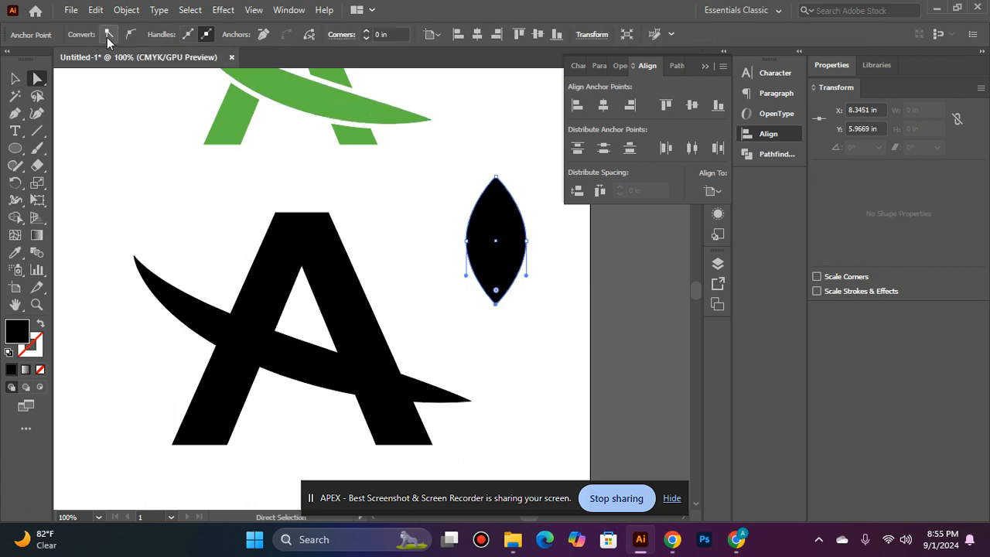
# - Narrow the pointed leaf shape to 0.88 in wide
pyautogui.click(16, 79)
pyautogui.moveTo(532, 235)
pyautogui.mouseDown()
pyautogui.moveTo(490, 241)
pyautogui.moveTo(516, 241)
pyautogui.mouseUp()
pyautogui.click(581, 221)
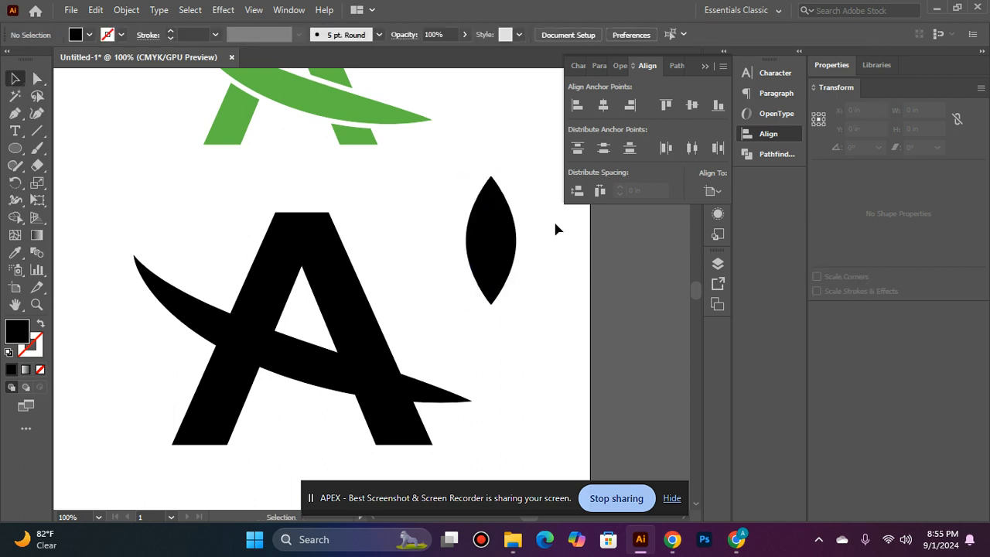
pyautogui.click(479, 235)
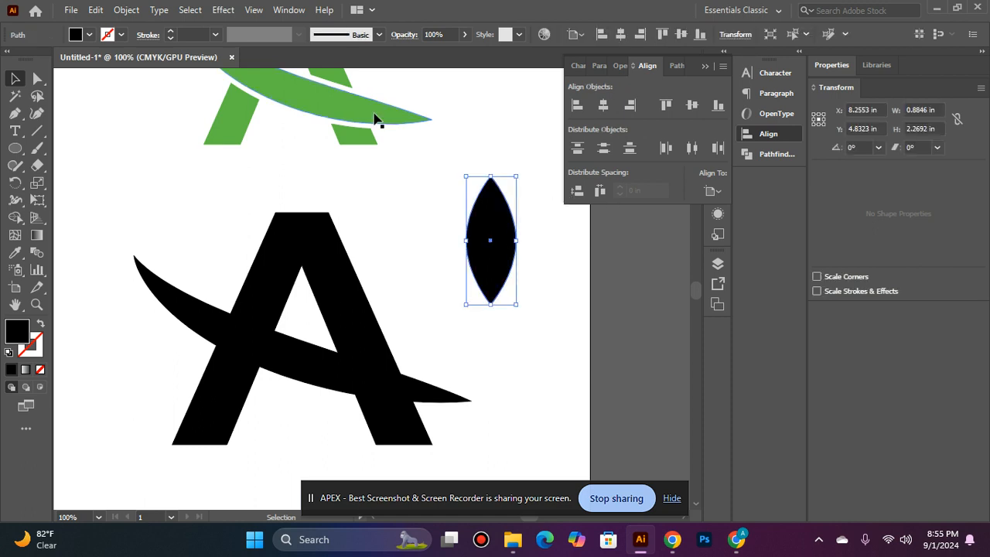
# - Draw a vertical line down the leaf with a 14 pt stroke and ellipse width profile
pyautogui.click(309, 183)
pyautogui.click(37, 130)
pyautogui.moveTo(490, 225); pyautogui.dragTo(490, 344)
pyautogui.click(15, 78)
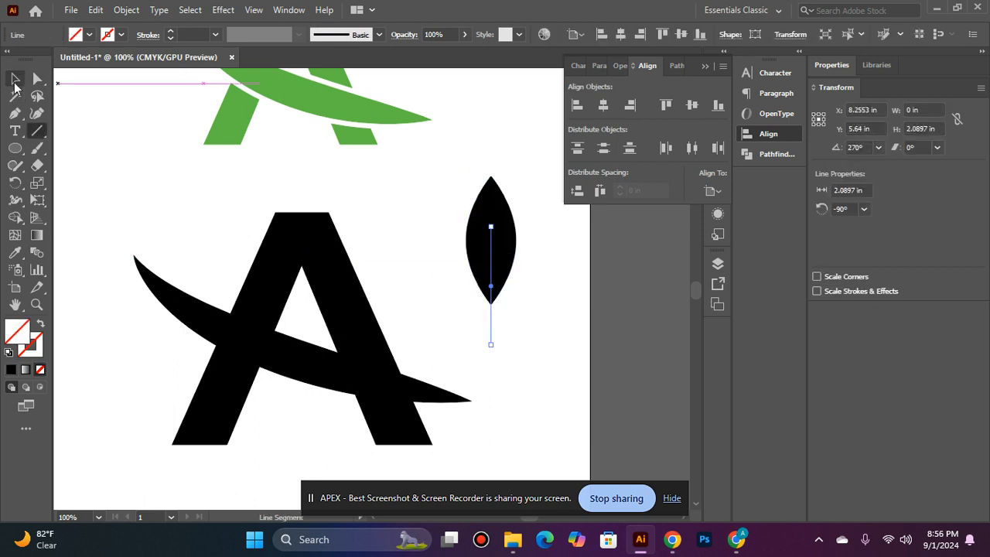
pyautogui.click(172, 32)
pyautogui.click(172, 32)
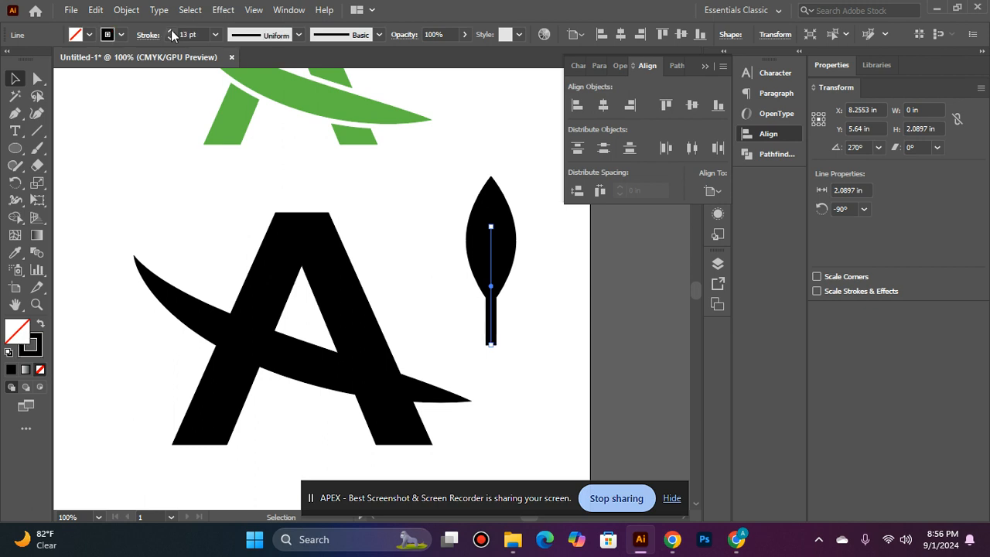
pyautogui.click(297, 36)
pyautogui.click(272, 93)
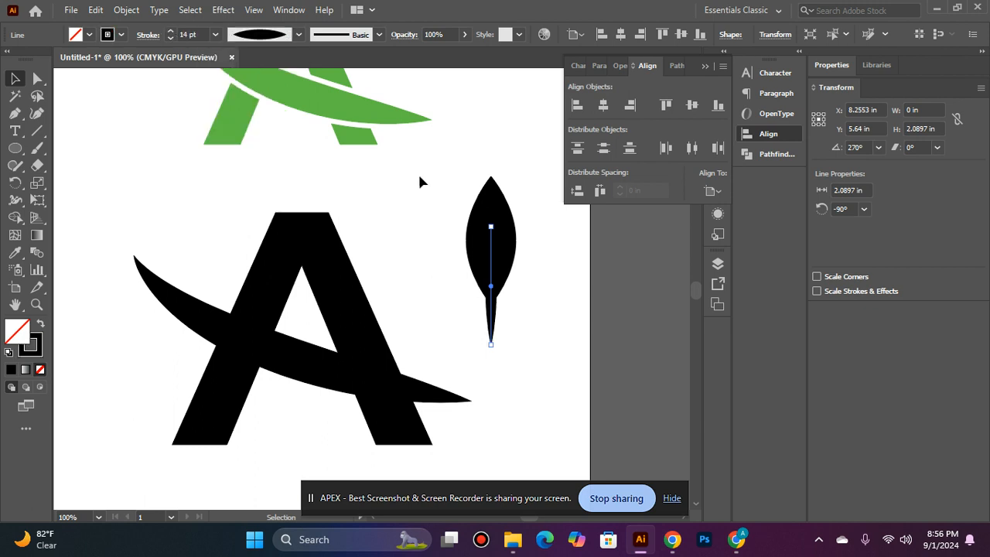
# - Rotate the black leaf about 30° clockwise and move the tapered line onto it
pyautogui.click(511, 243)
pyautogui.moveTo(521, 176); pyautogui.dragTo(550, 199)
pyautogui.click(547, 286)
pyautogui.moveTo(492, 296); pyautogui.dragTo(477, 286)
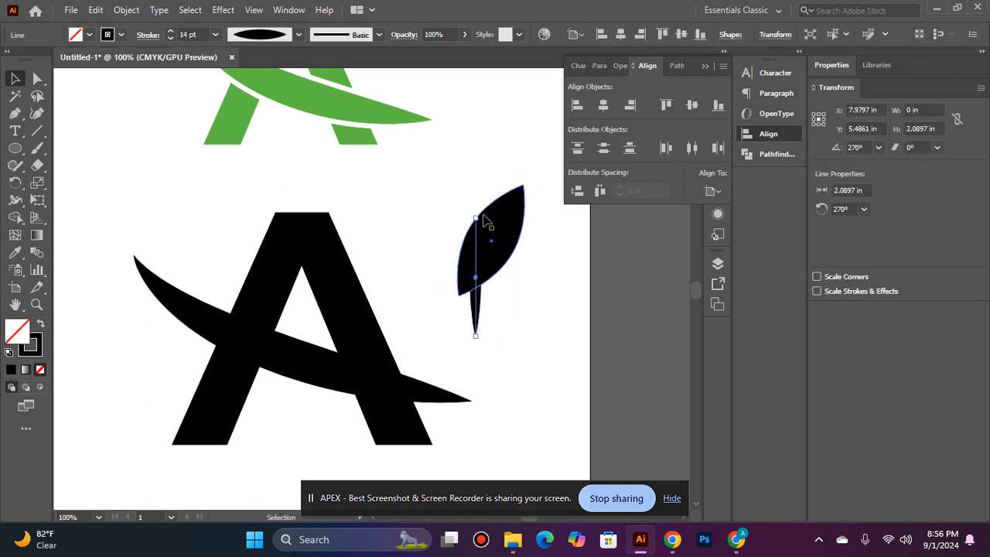
# - Expand the line's appearance into a shape, tilt it across the leaf, and colour it green
pyautogui.click(130, 11)
pyautogui.click(210, 195)
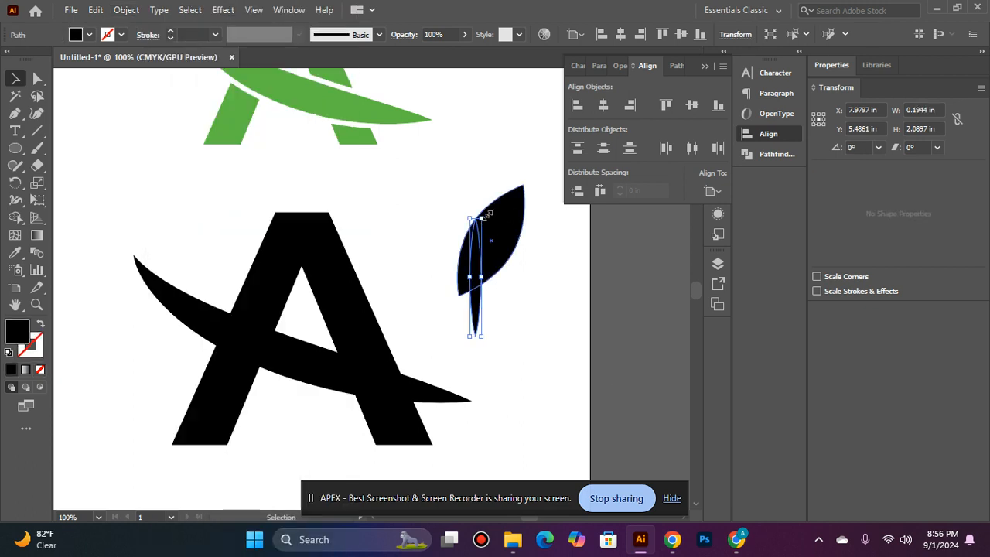
pyautogui.moveTo(485, 208); pyautogui.dragTo(520, 218)
pyautogui.click(15, 252)
pyautogui.click(379, 113)
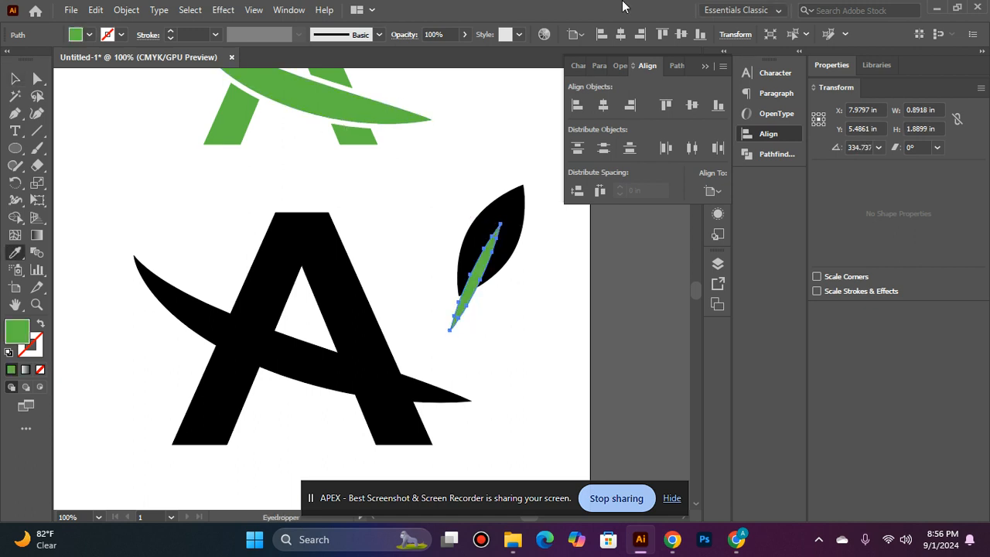
# - Rotate the green sliver slightly clockwise and nudge it up and left
pyautogui.click(15, 78)
pyautogui.click(449, 217)
pyautogui.click(473, 278)
pyautogui.moveTo(514, 225); pyautogui.dragTo(528, 219)
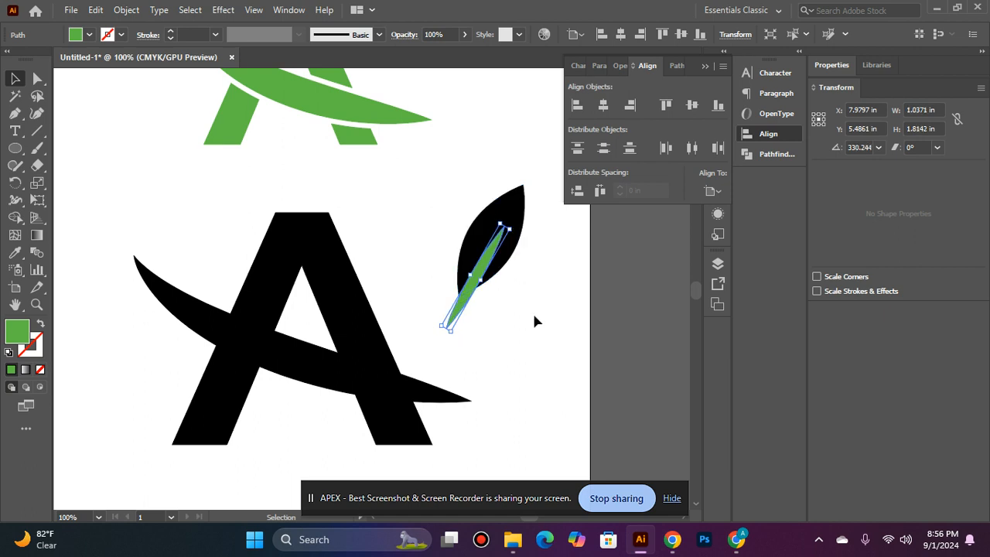
pyautogui.click(532, 312)
pyautogui.moveTo(473, 303); pyautogui.dragTo(445, 319)
# - Lower the sliver slightly, then select it together with the black leaf
pyautogui.click(501, 310)
pyautogui.click(464, 278)
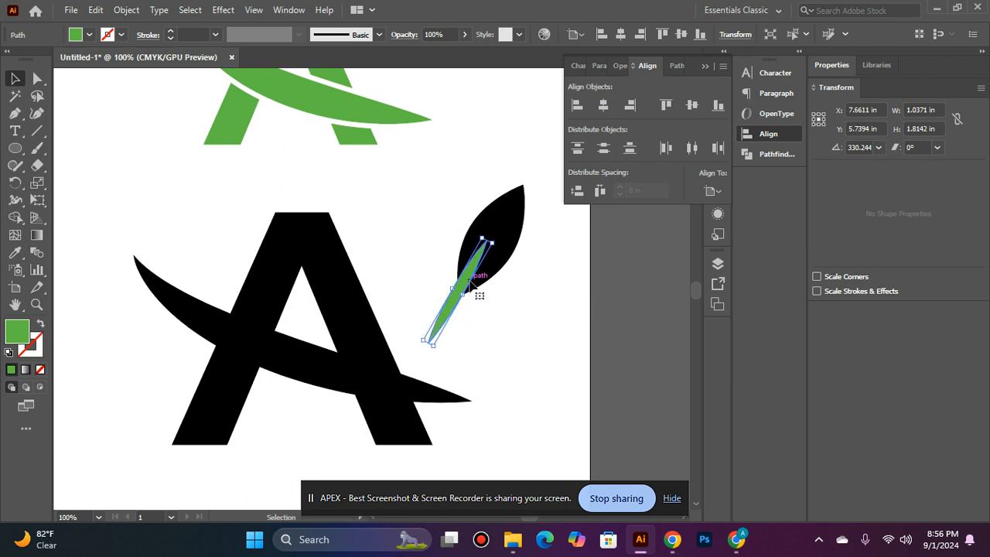
pyautogui.moveTo(469, 277); pyautogui.dragTo(469, 282)
pyautogui.click(517, 321)
pyautogui.click(468, 286)
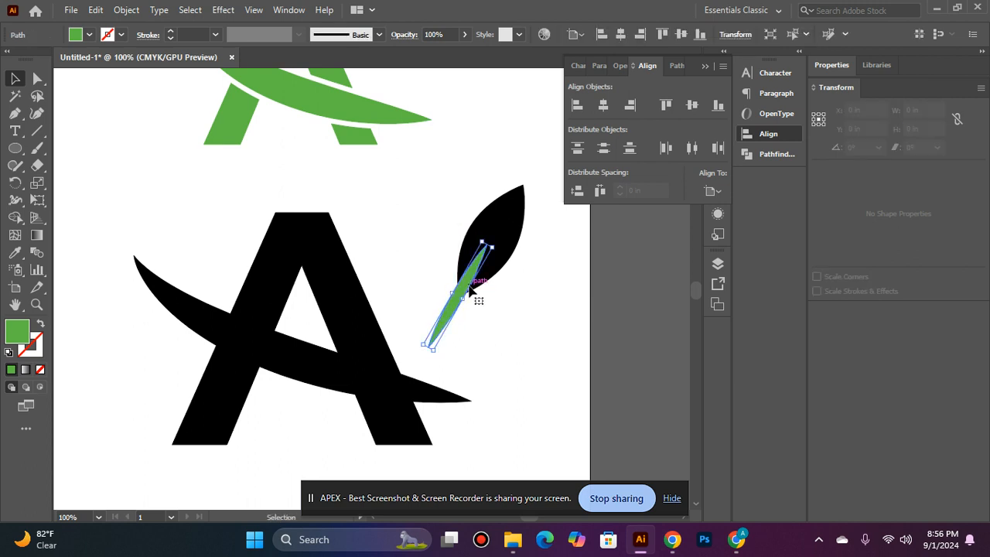
pyautogui.keyDown('shift'); pyautogui.click(507, 232); pyautogui.keyUp('shift')
# - Cut the sliver out of the leaf with Pathfinder Minus Front and colour the leaf green
pyautogui.click(674, 67)
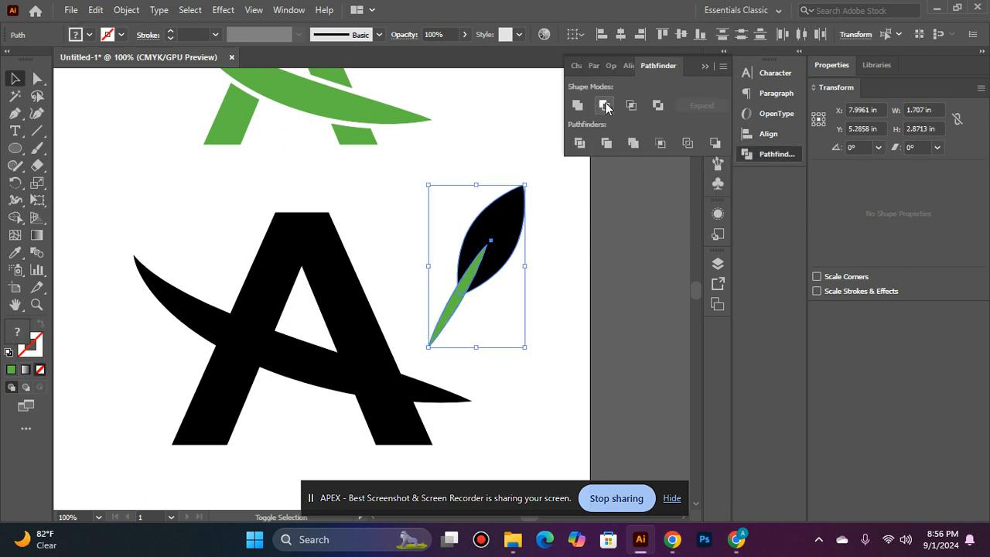
pyautogui.click(603, 104)
pyautogui.click(588, 199)
pyautogui.scroll(3, 588, 198)
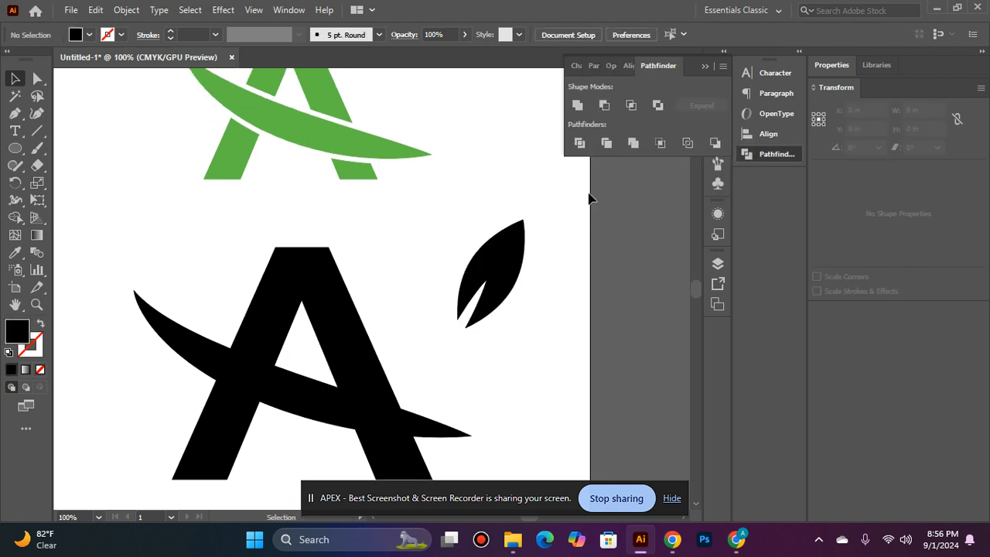
pyautogui.click(510, 290)
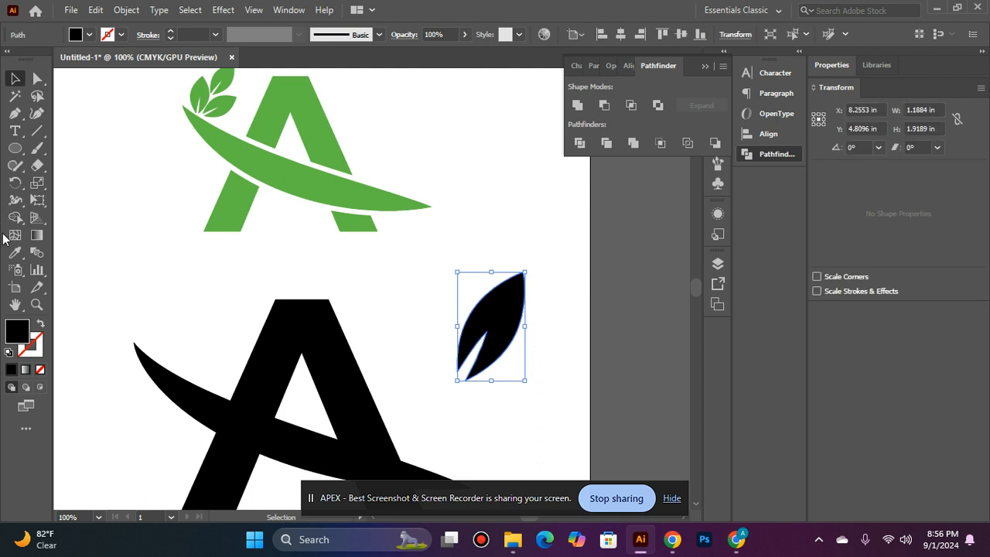
pyautogui.click(14, 252)
pyautogui.click(281, 142)
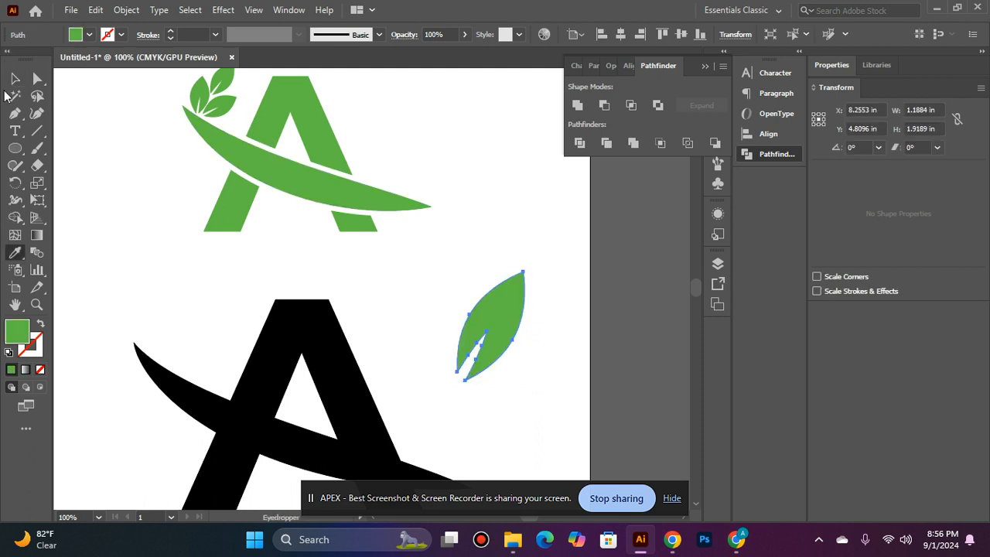
pyautogui.click(15, 78)
# - Rotate the green leaf about 34° and move it to the left
pyautogui.click(417, 278)
pyautogui.scroll(-2, 422, 234)
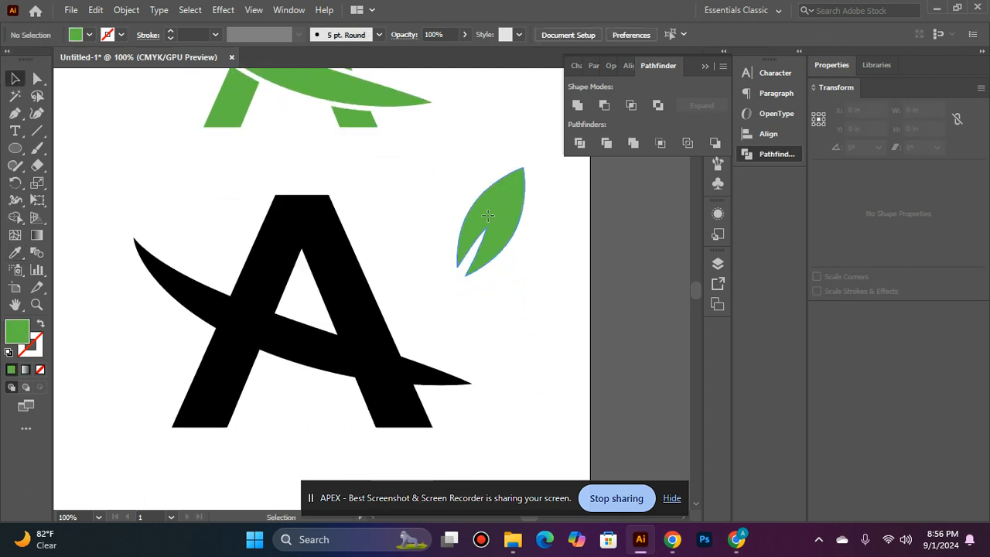
pyautogui.click(484, 212)
pyautogui.scroll(3, 542, 193)
pyautogui.scroll(2, 536, 309)
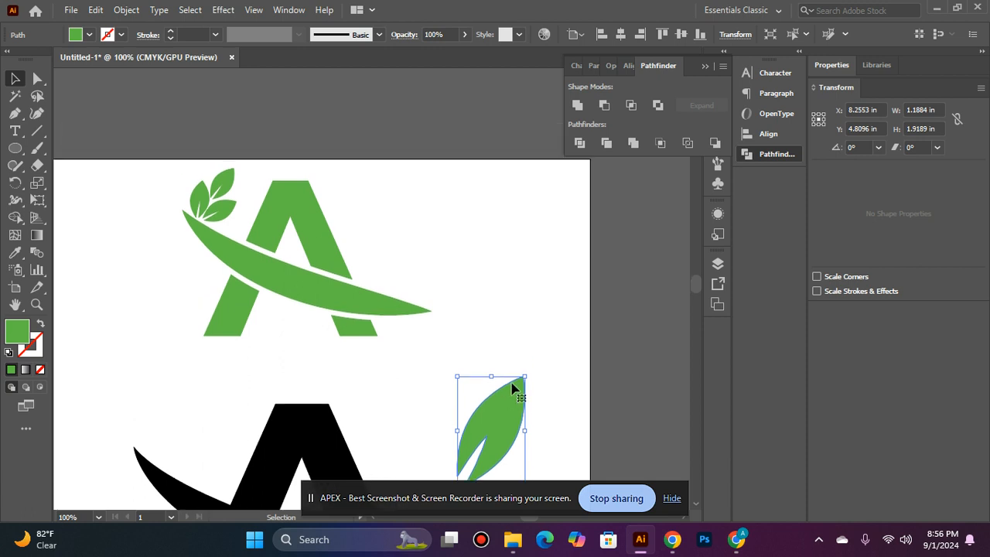
pyautogui.scroll(-4, 514, 387)
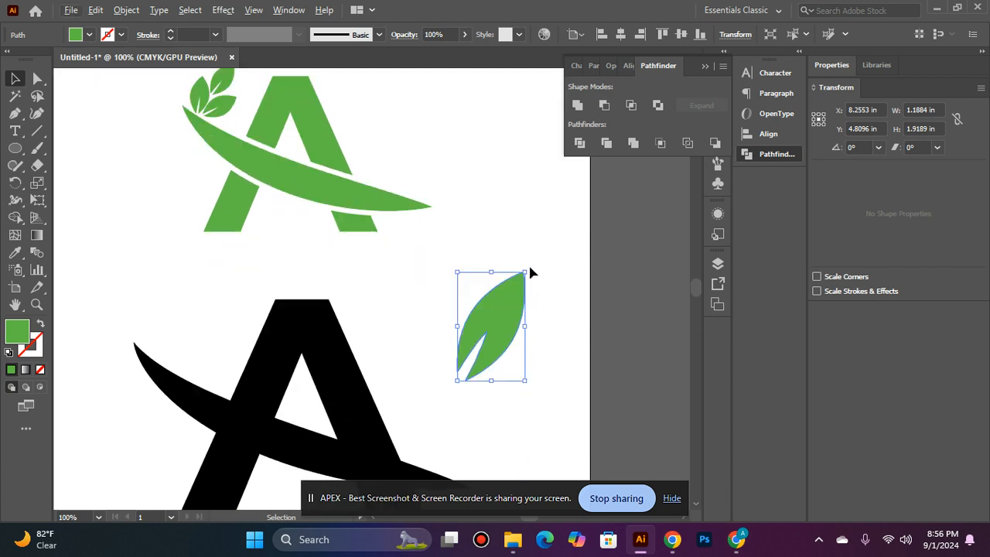
pyautogui.moveTo(531, 272); pyautogui.dragTo(490, 256)
pyautogui.moveTo(488, 323); pyautogui.dragTo(438, 309)
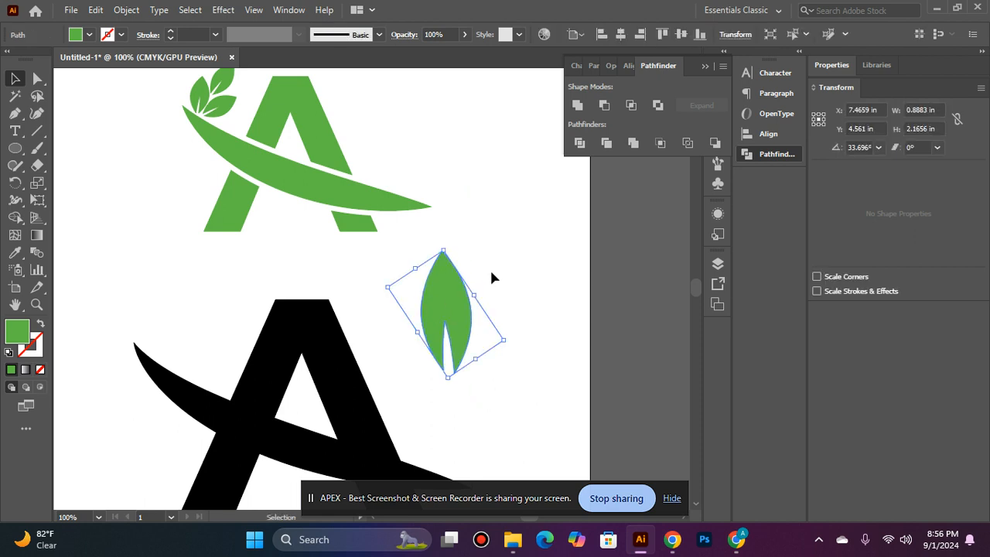
# - Copy the leaf, tilt the copy to about 348.7° and move it right
pyautogui.click(95, 11)
pyautogui.click(97, 12)
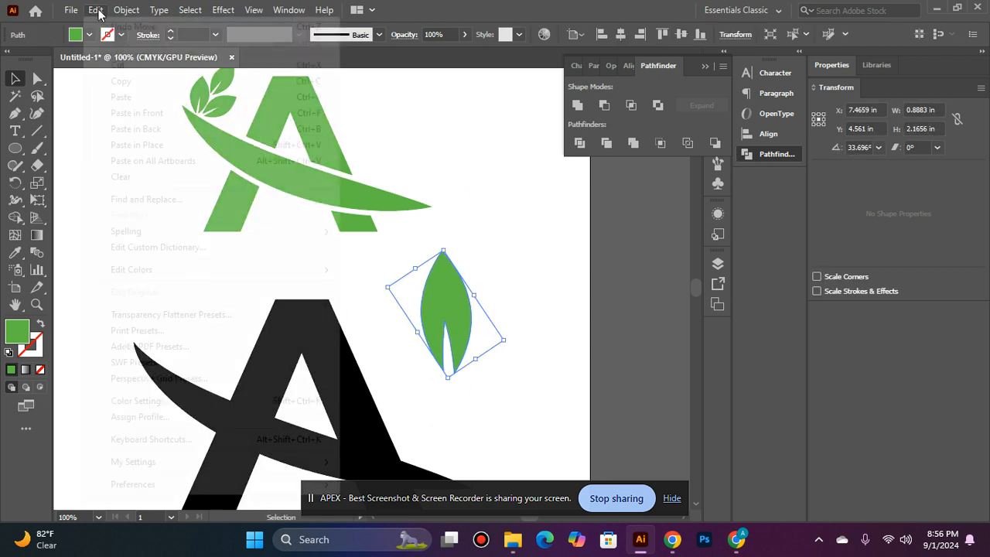
pyautogui.moveTo(451, 245); pyautogui.dragTo(513, 249)
pyautogui.moveTo(455, 310); pyautogui.dragTo(516, 309)
pyautogui.click(484, 150)
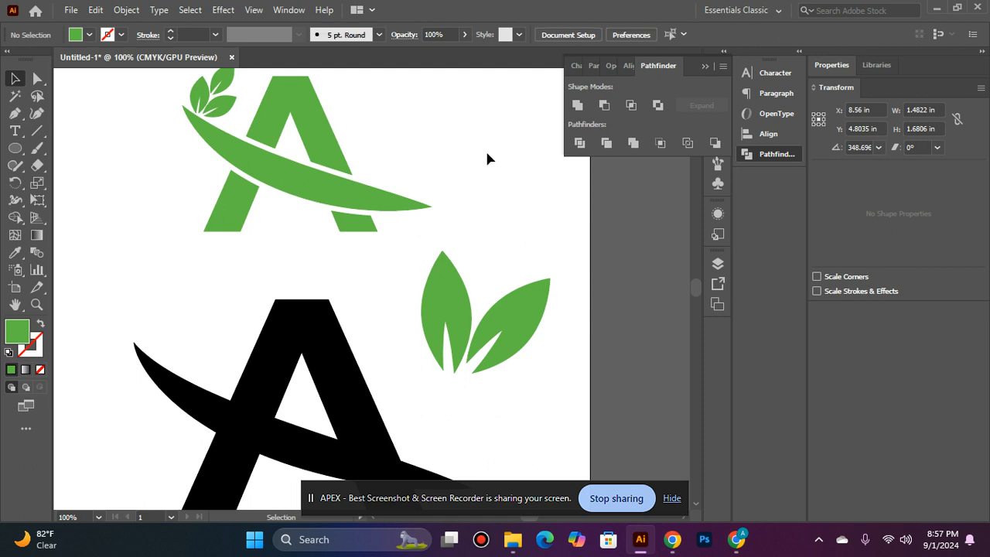
pyautogui.click(504, 343)
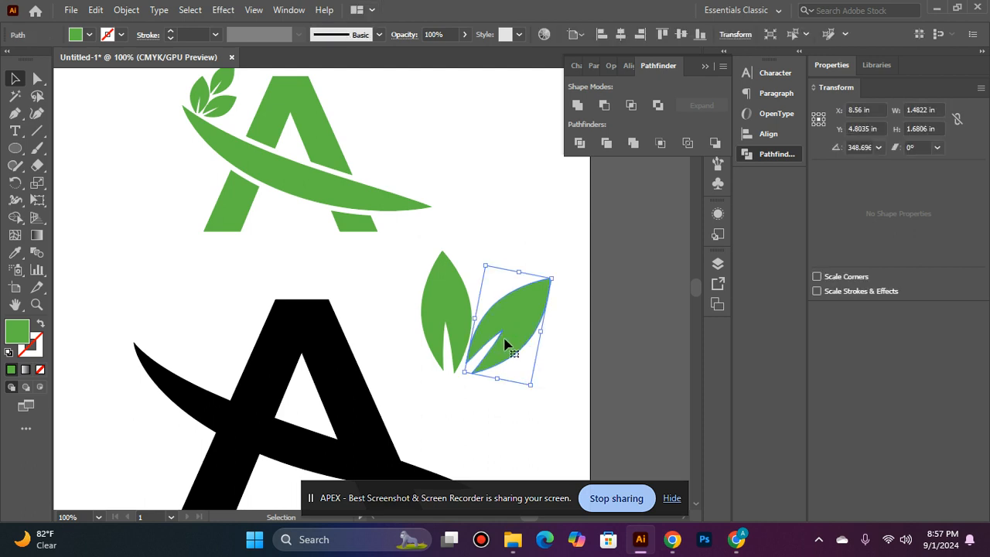
pyautogui.click(485, 229)
# - Add a third leaf above rotated about 9.9°, then scale all three leaves down
pyautogui.keyDown('alt'); pyautogui.moveTo(504, 325); pyautogui.dragTo(513, 251); pyautogui.keyUp('alt')
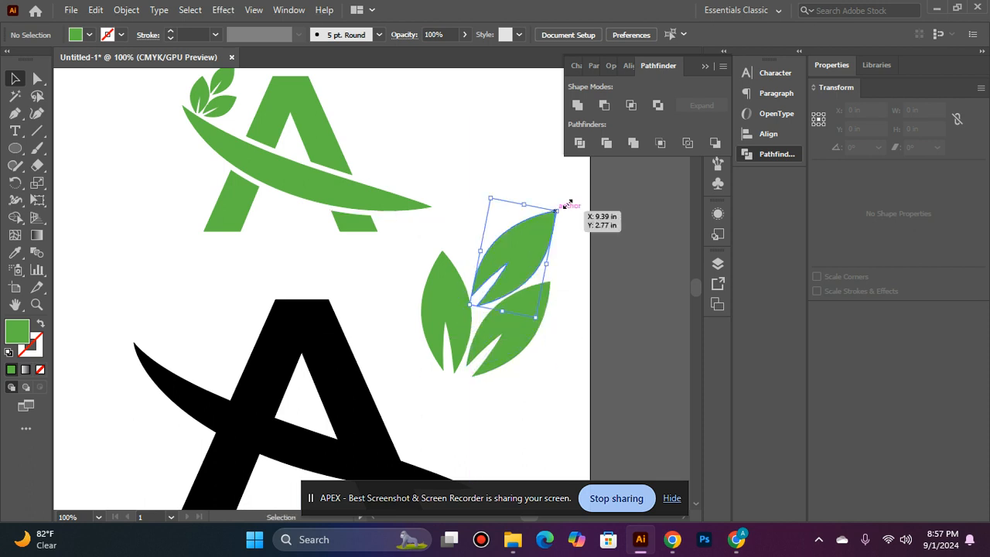
pyautogui.moveTo(564, 203); pyautogui.dragTo(551, 204)
pyautogui.moveTo(525, 256); pyautogui.dragTo(510, 249)
pyautogui.click(570, 223)
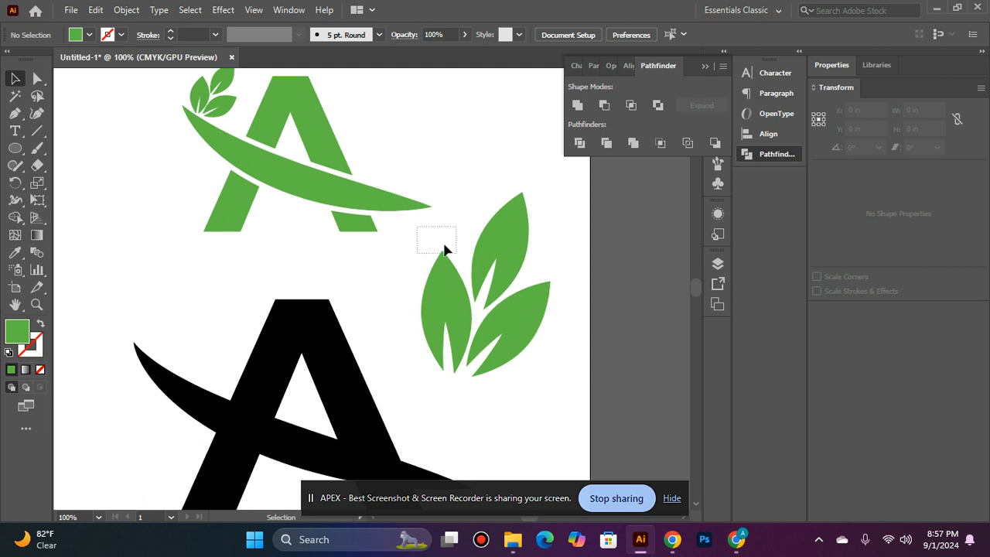
pyautogui.moveTo(445, 249); pyautogui.dragTo(449, 252)
pyautogui.keyDown('shift'); pyautogui.moveTo(546, 194); pyautogui.dragTo(531, 211); pyautogui.keyUp('shift')
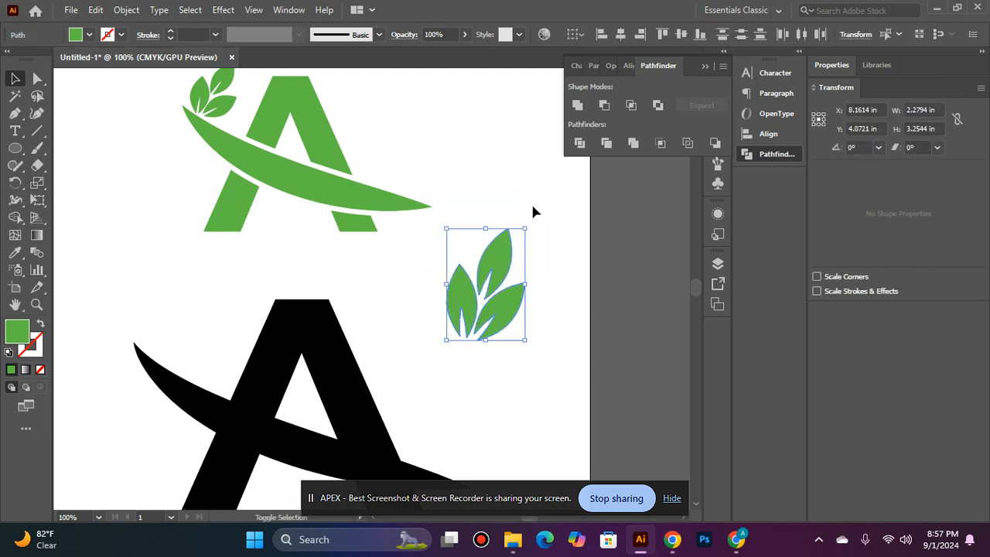
pyautogui.click(552, 240)
# - Rotate the three leaves together so the sprig stands upright
pyautogui.click(508, 300)
pyautogui.keyDown('shift'); pyautogui.click(454, 304); pyautogui.keyUp('shift')
pyautogui.keyDown('shift'); pyautogui.click(499, 253); pyautogui.keyUp('shift')
pyautogui.moveTo(529, 346); pyautogui.dragTo(559, 314)
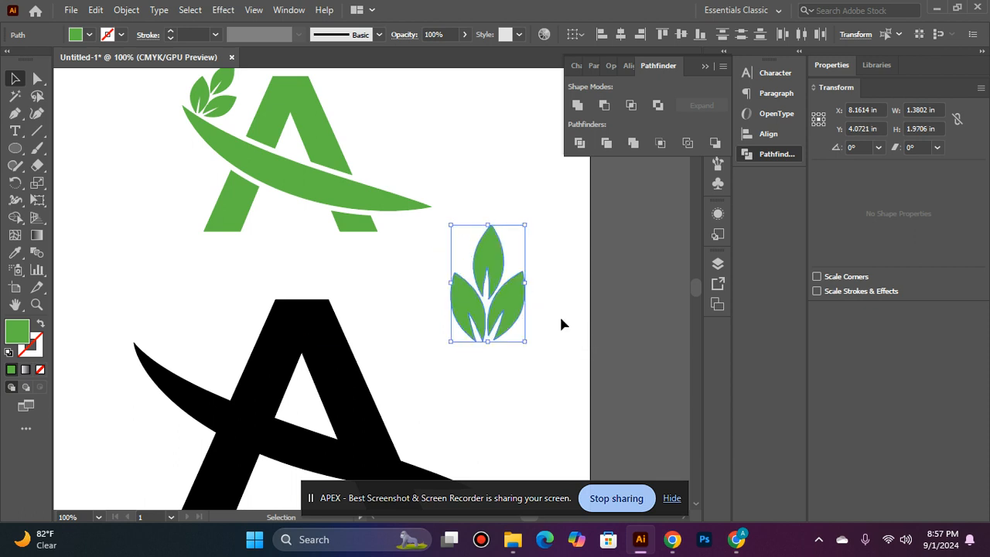
pyautogui.click(568, 304)
# - Align the two lower leaves vertically and centre all three leaves horizontally
pyautogui.click(527, 307)
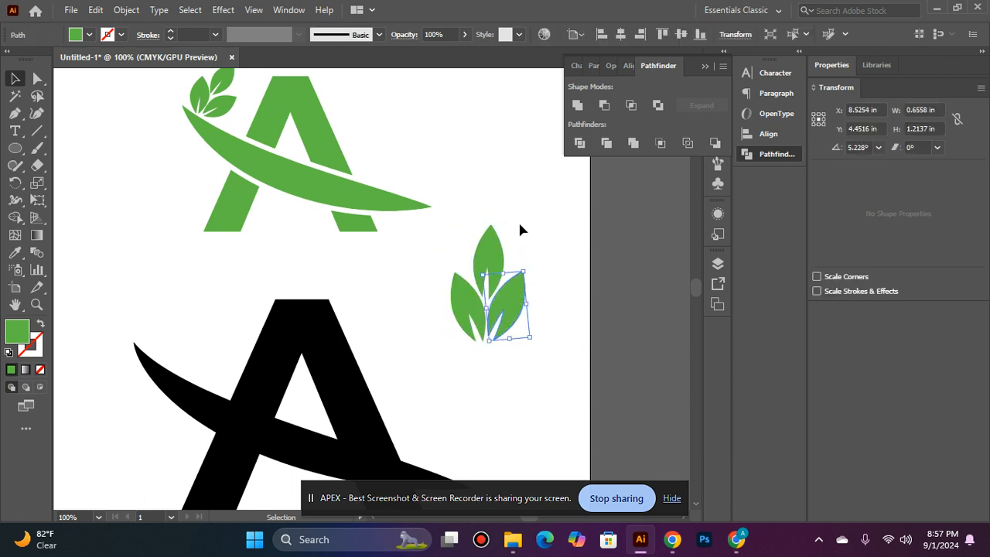
pyautogui.keyDown('shift'); pyautogui.click(464, 309); pyautogui.keyUp('shift')
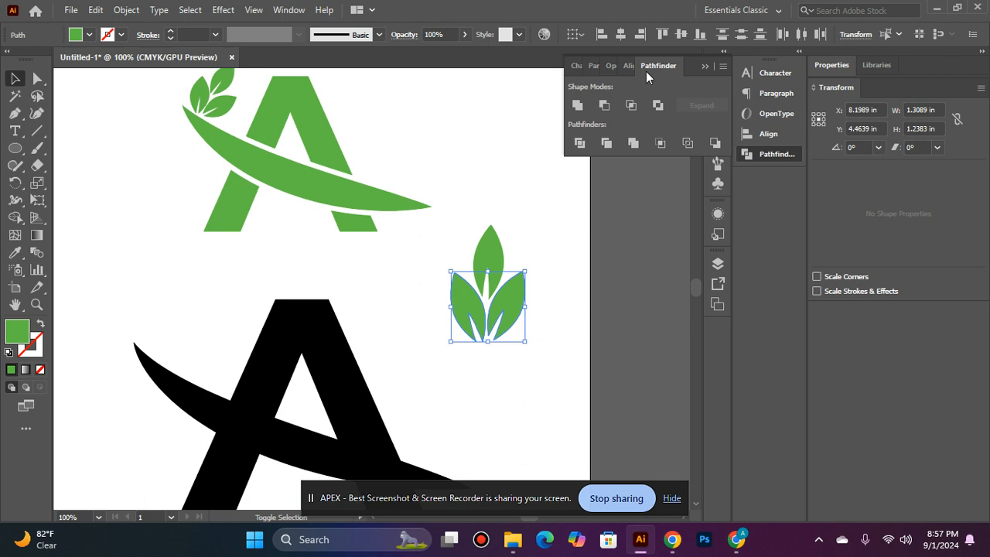
pyautogui.click(629, 66)
pyautogui.click(693, 104)
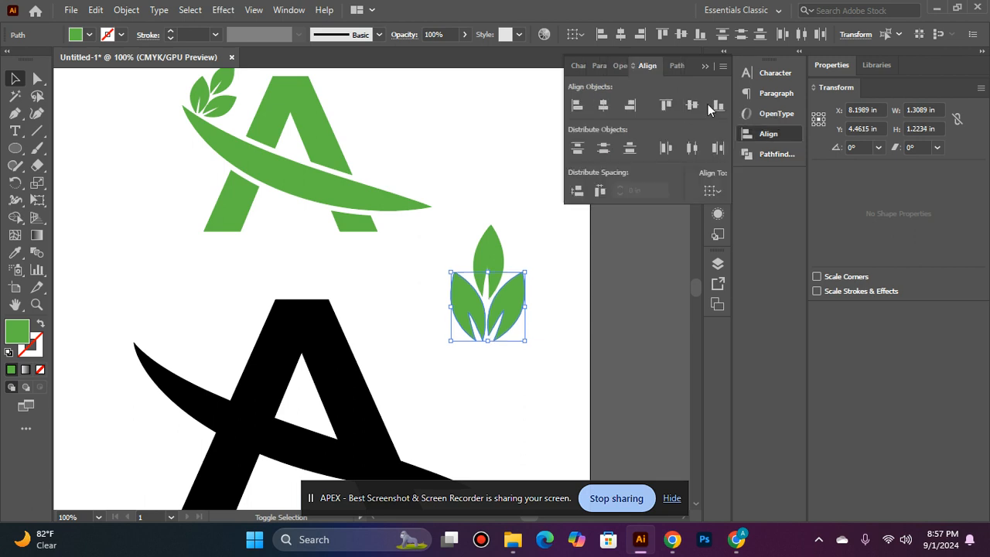
pyautogui.click(483, 232)
pyautogui.keyDown('shift'); pyautogui.click(461, 320); pyautogui.keyUp('shift')
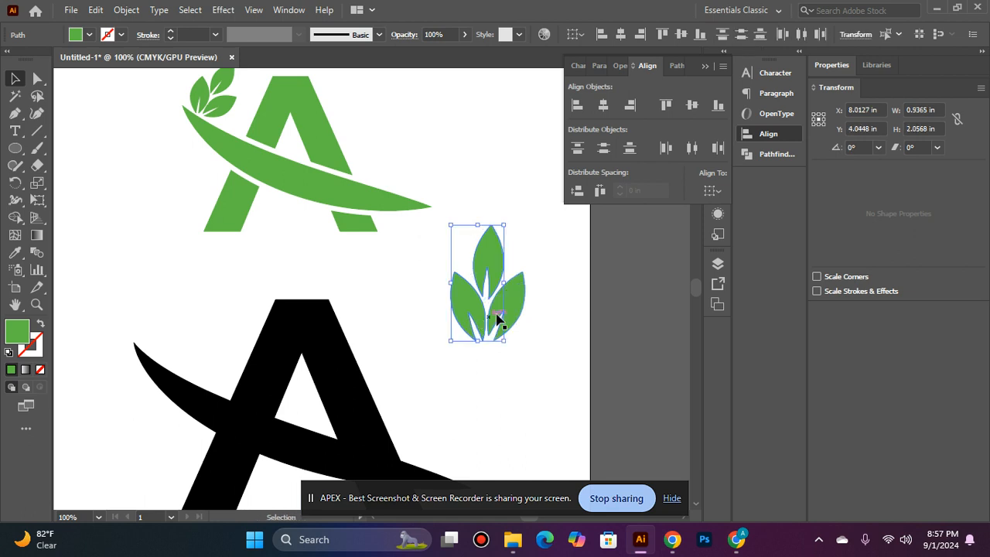
pyautogui.click(469, 303)
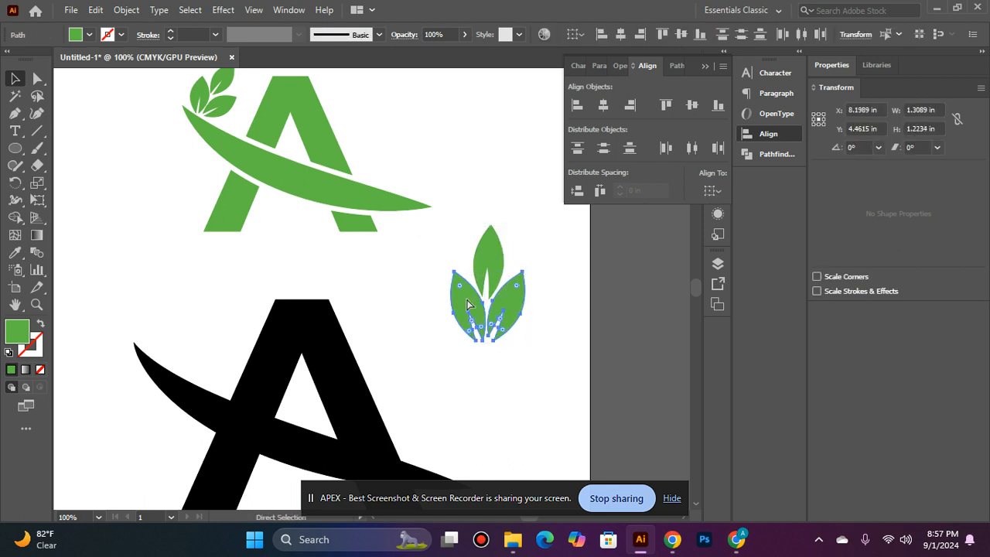
pyautogui.keyDown('shift'); pyautogui.click(474, 273); pyautogui.keyUp('shift')
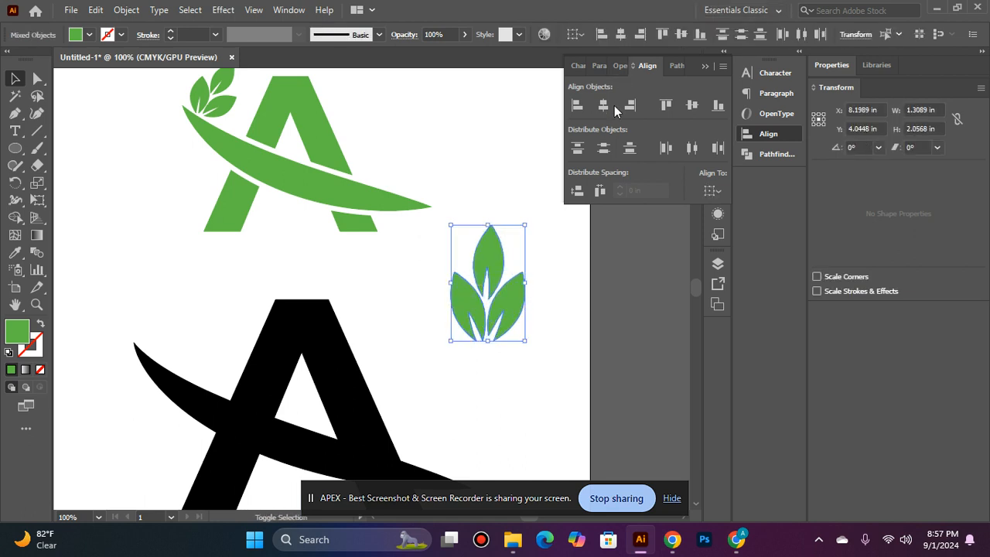
pyautogui.click(602, 107)
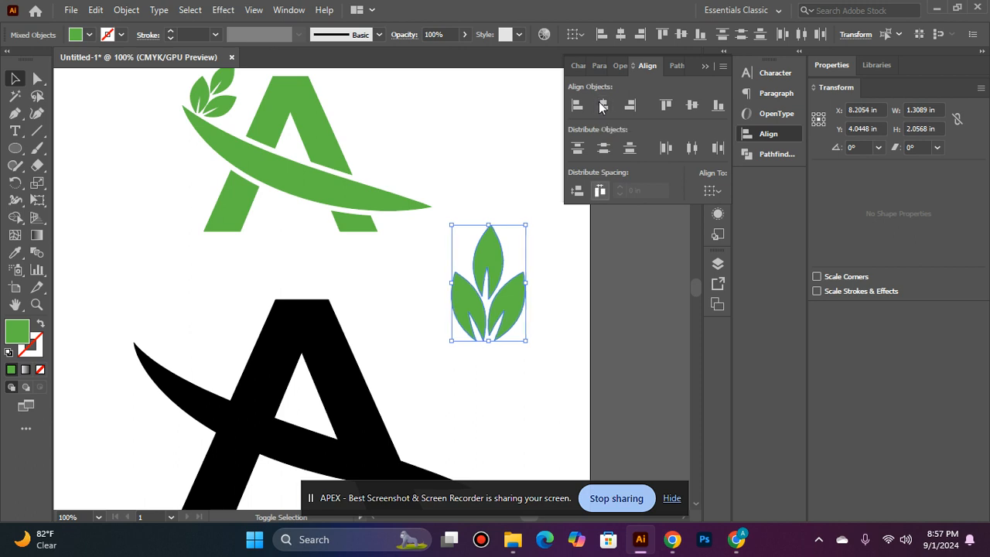
pyautogui.click(592, 251)
# - Shrink the whole three-leaf sprig proportionally to about 70%
pyautogui.click(485, 318)
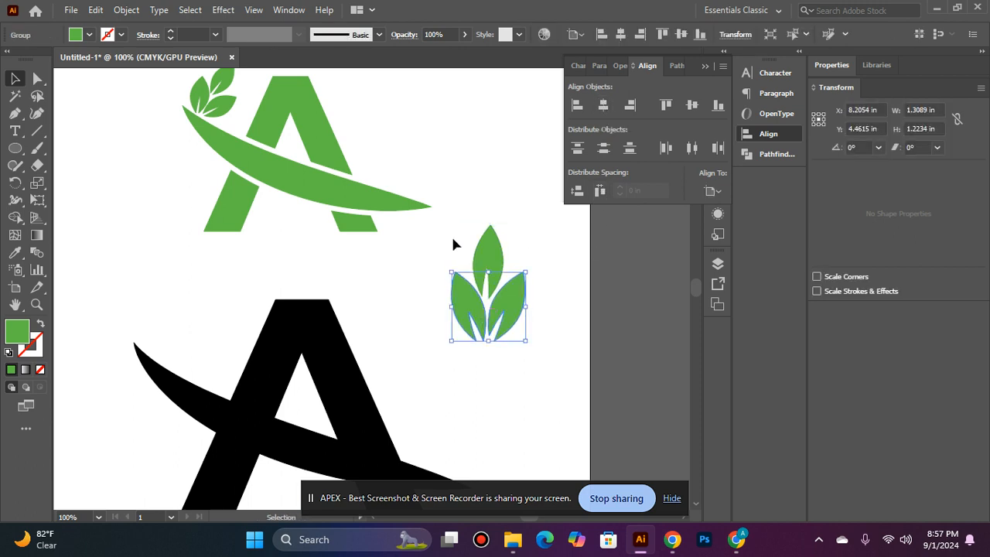
pyautogui.moveTo(542, 336); pyautogui.dragTo(542, 336)
pyautogui.moveTo(530, 224); pyautogui.dragTo(515, 223)
# - Apply an Offset Path of 8 pt (0.1111 in) to the black swoosh
pyautogui.scroll(-3, 515, 223)
pyautogui.click(475, 233)
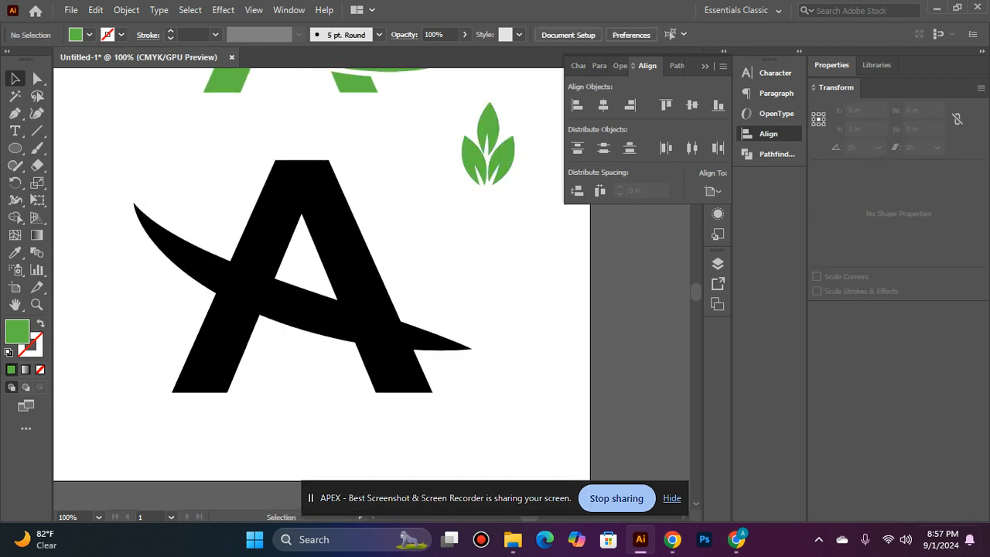
pyautogui.click(302, 326)
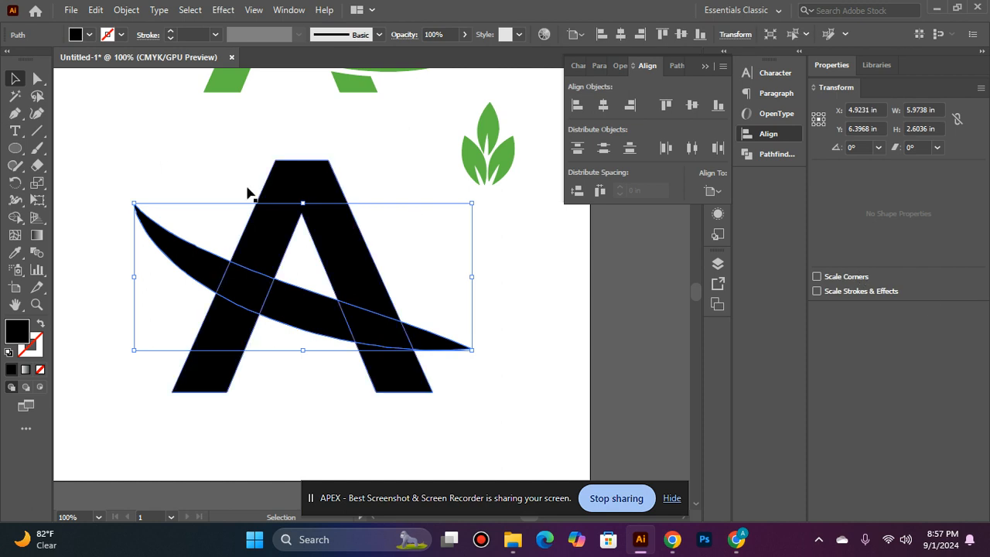
pyautogui.click(117, 10)
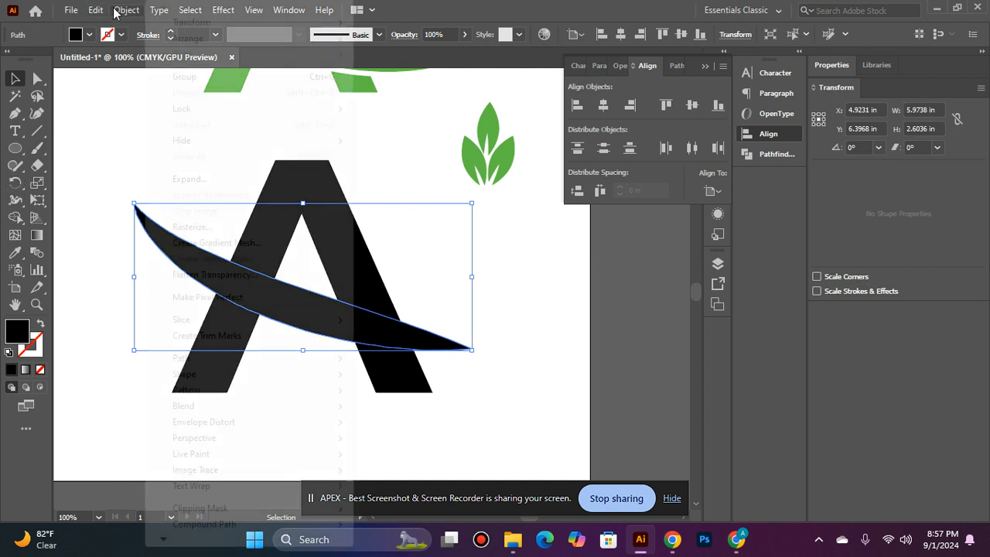
pyautogui.moveTo(201, 356)
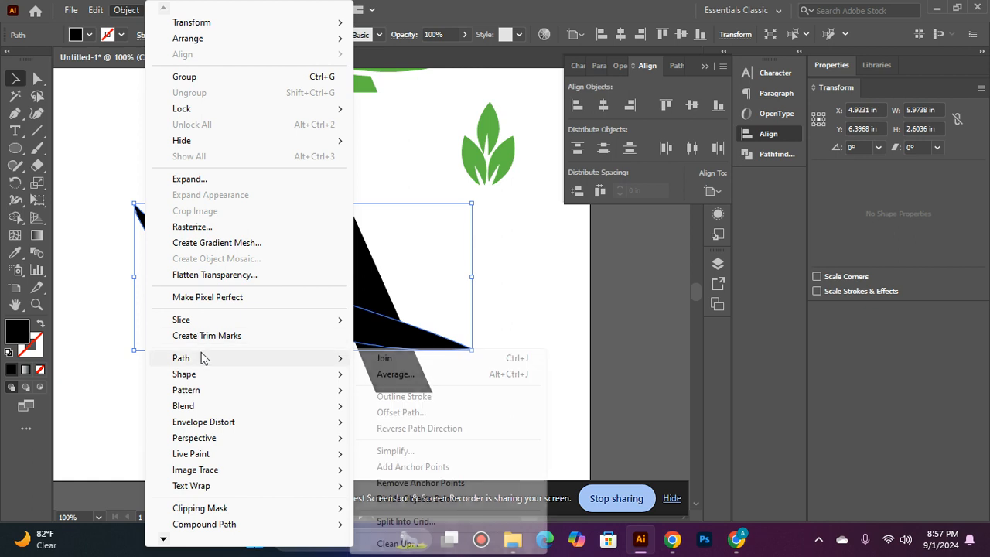
pyautogui.click(409, 412)
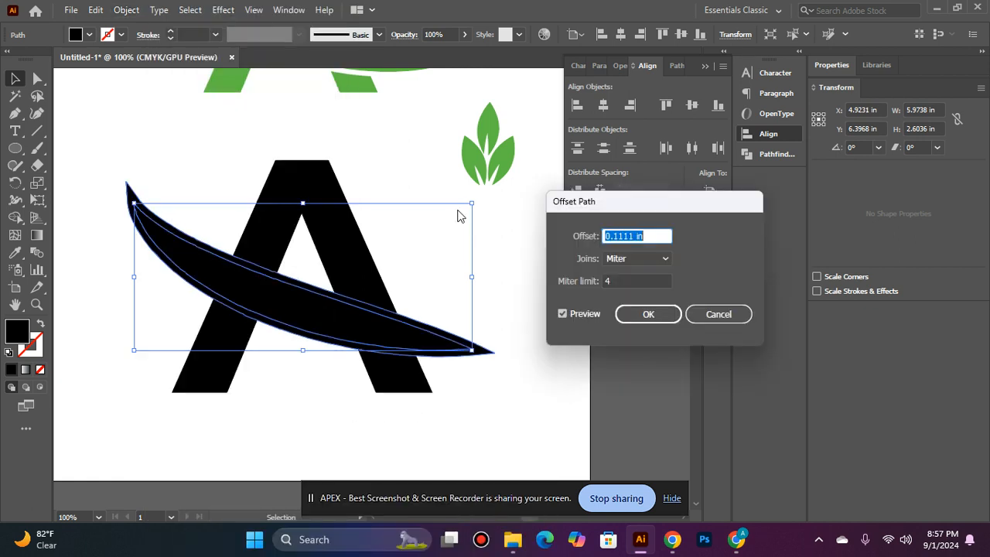
pyautogui.write('8PT')
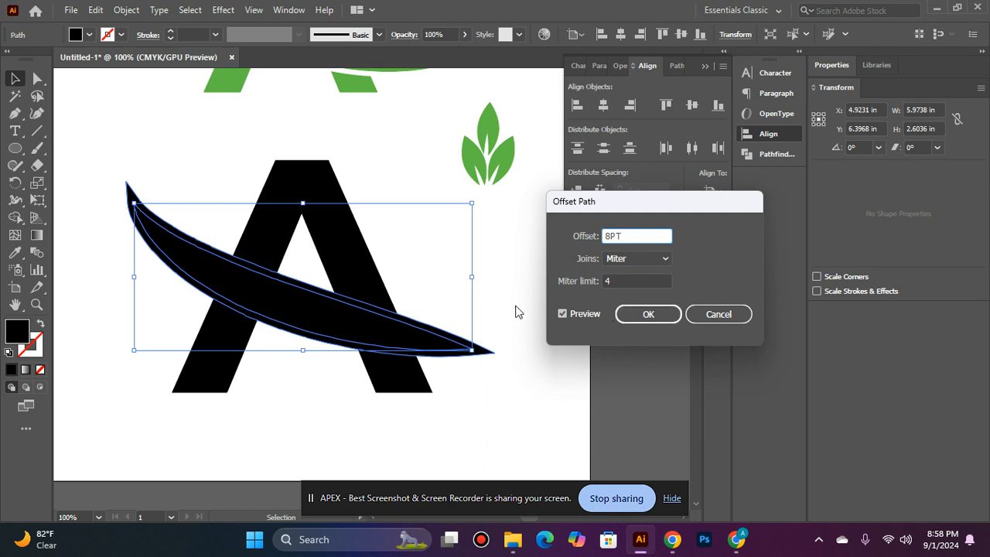
pyautogui.click(563, 313)
pyautogui.click(563, 313)
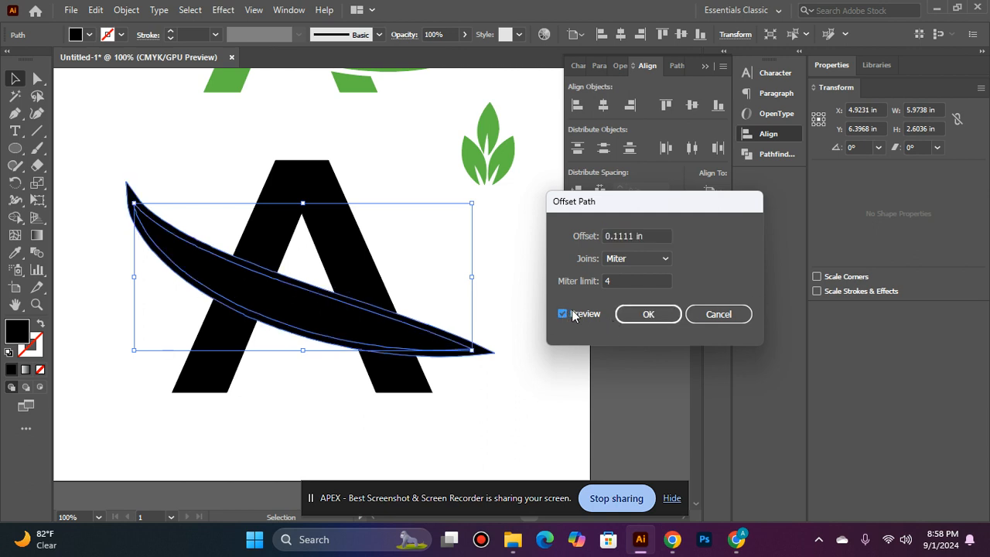
pyautogui.click(657, 320)
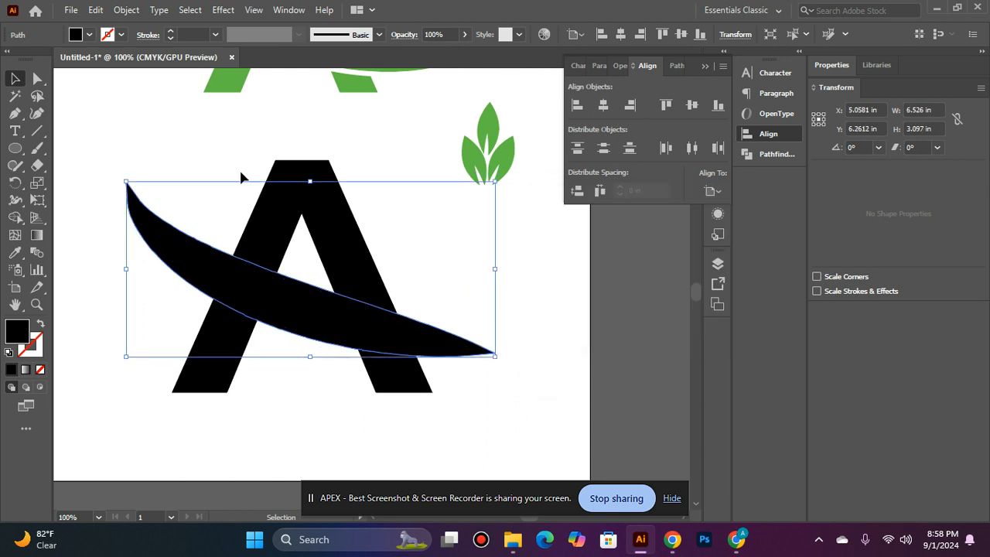
# - Cut the offset swoosh out of the A with Pathfinder Minus Back
pyautogui.keyDown('shift'); pyautogui.click(334, 233); pyautogui.keyUp('shift')
pyautogui.click(676, 65)
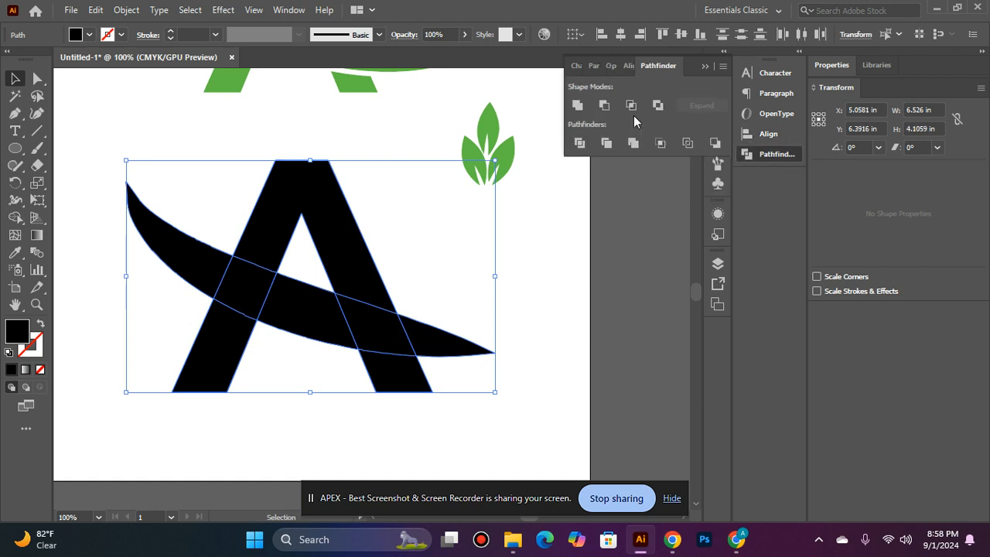
pyautogui.click(603, 106)
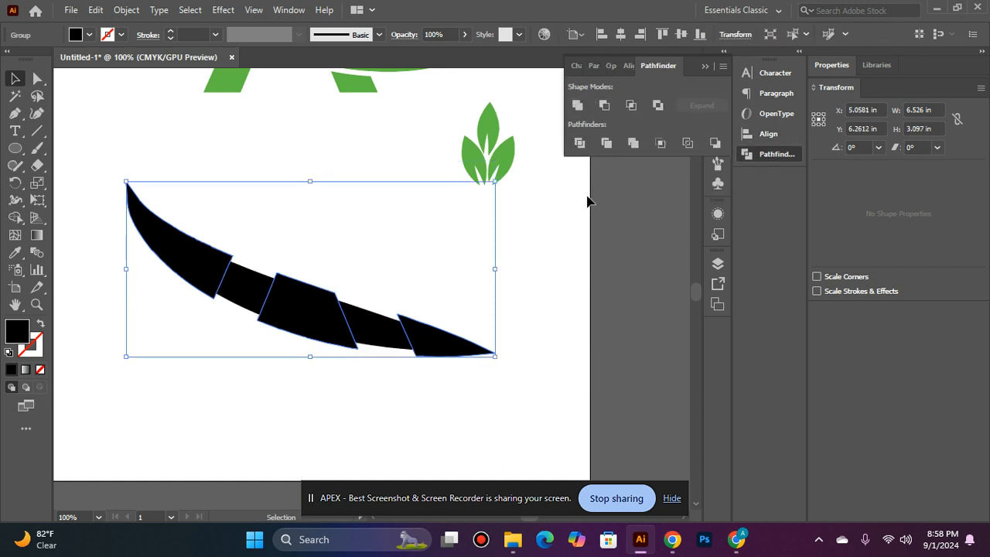
pyautogui.hotkey('ctrl', 'z')
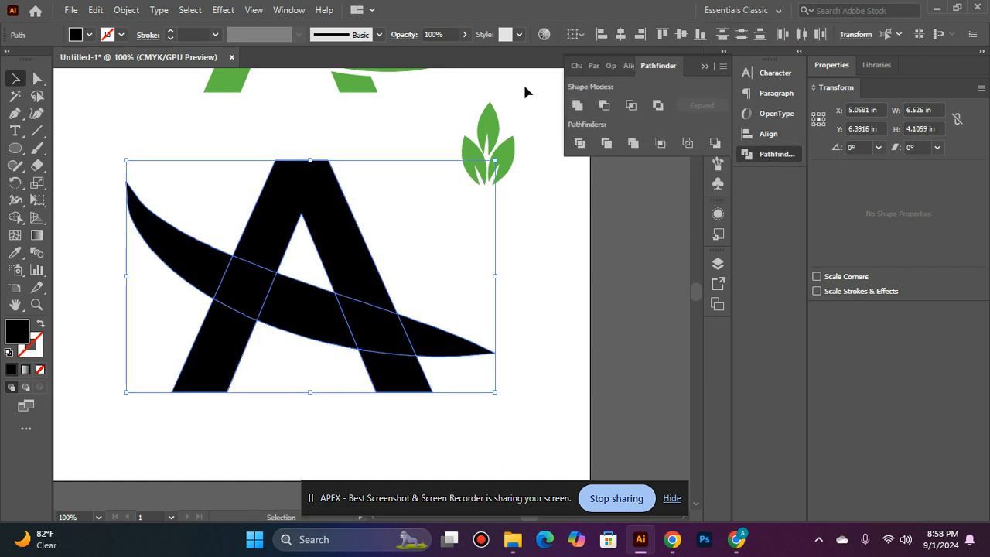
pyautogui.click(717, 143)
pyautogui.click(608, 303)
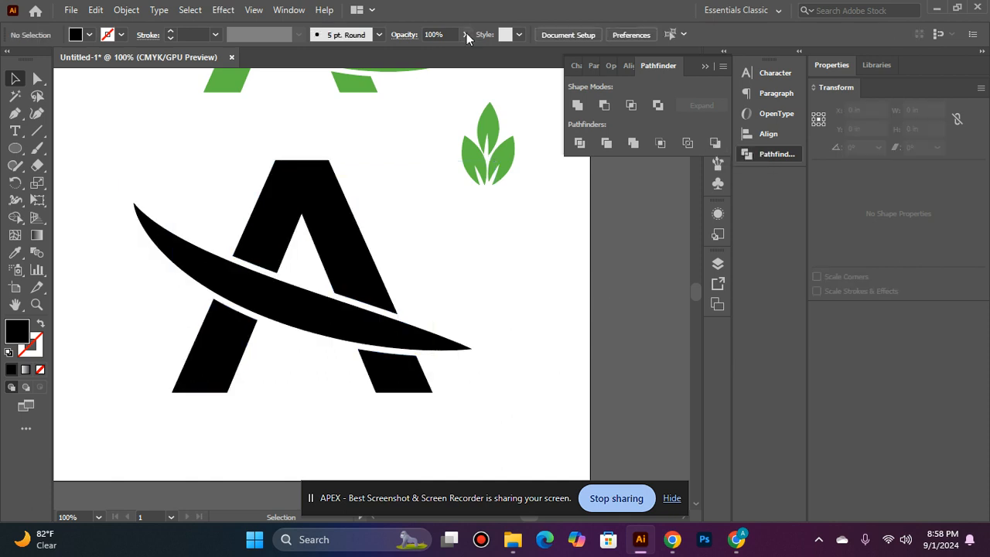
# - Group the swoosh with the A's pieces and colour the group the leaf green
pyautogui.click(298, 314)
pyautogui.keyDown('shift'); pyautogui.click(232, 384); pyautogui.keyUp('shift')
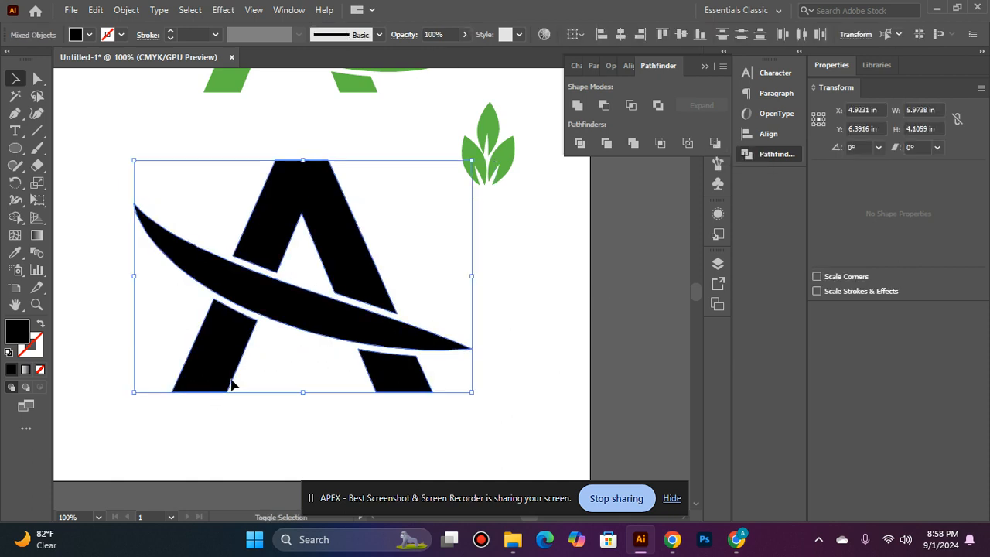
pyautogui.hotkey('ctrl', 'g')
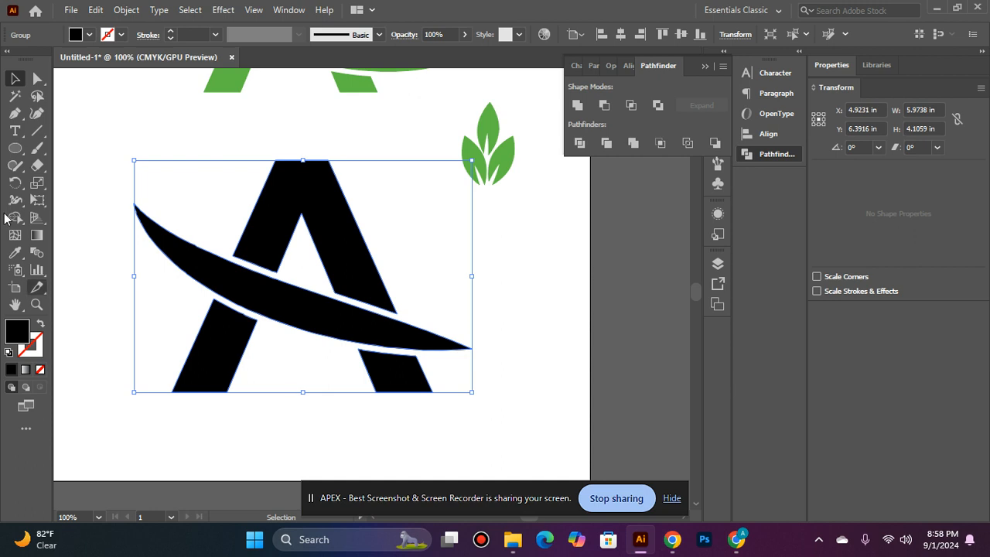
pyautogui.click(15, 252)
pyautogui.click(499, 158)
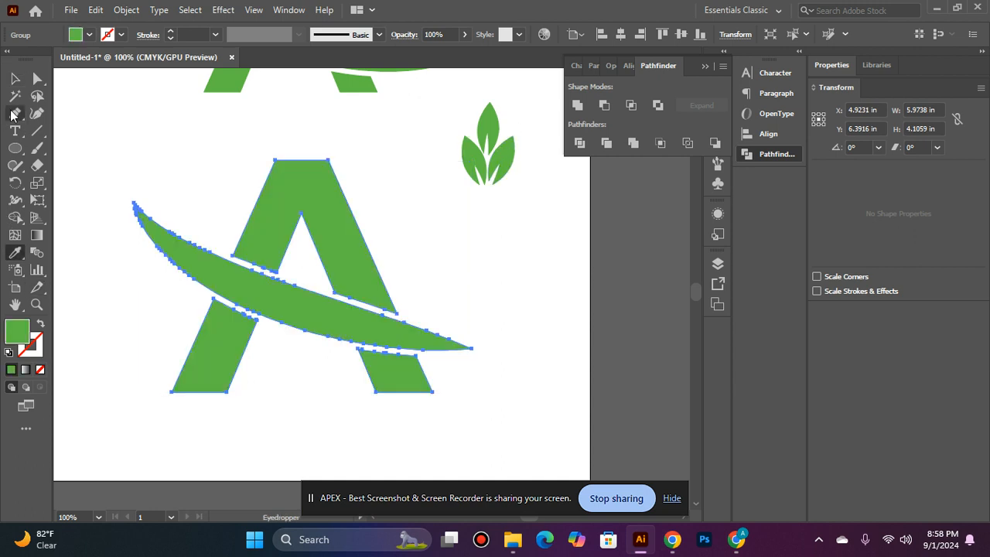
pyautogui.click(15, 79)
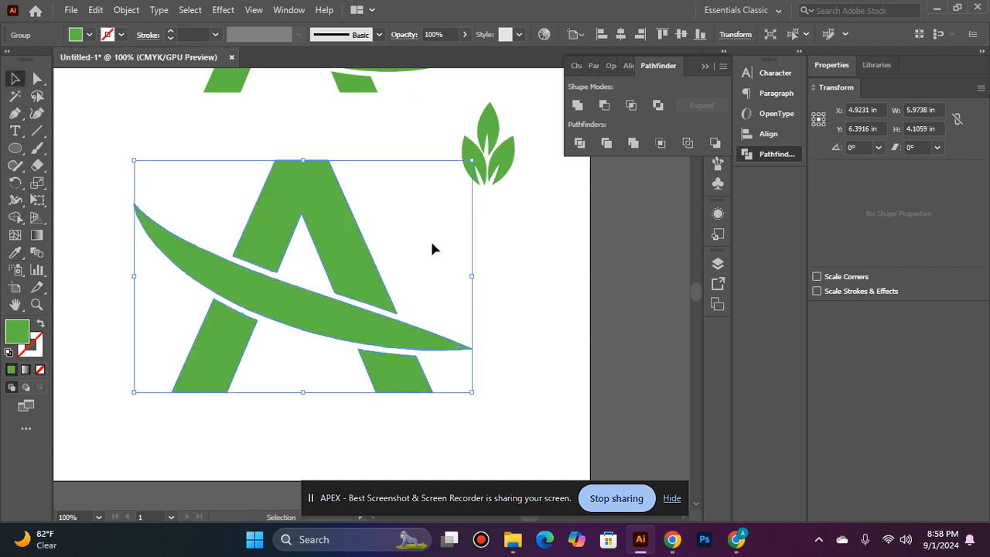
pyautogui.click(527, 147)
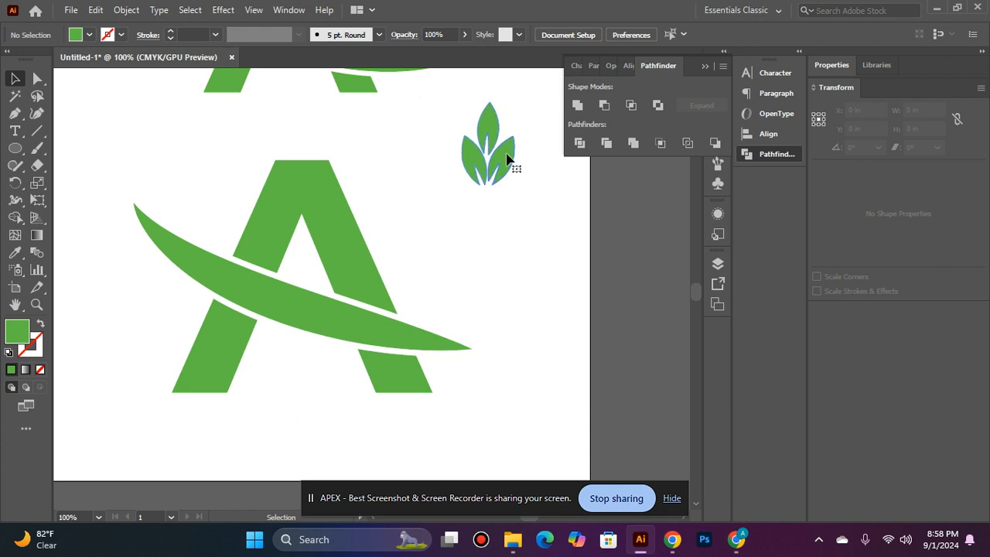
# - Move the three-leaf sprig to the left end of the green A's swoosh
pyautogui.click(508, 158)
pyautogui.scroll(2, 506, 123)
pyautogui.moveTo(501, 248); pyautogui.dragTo(177, 271)
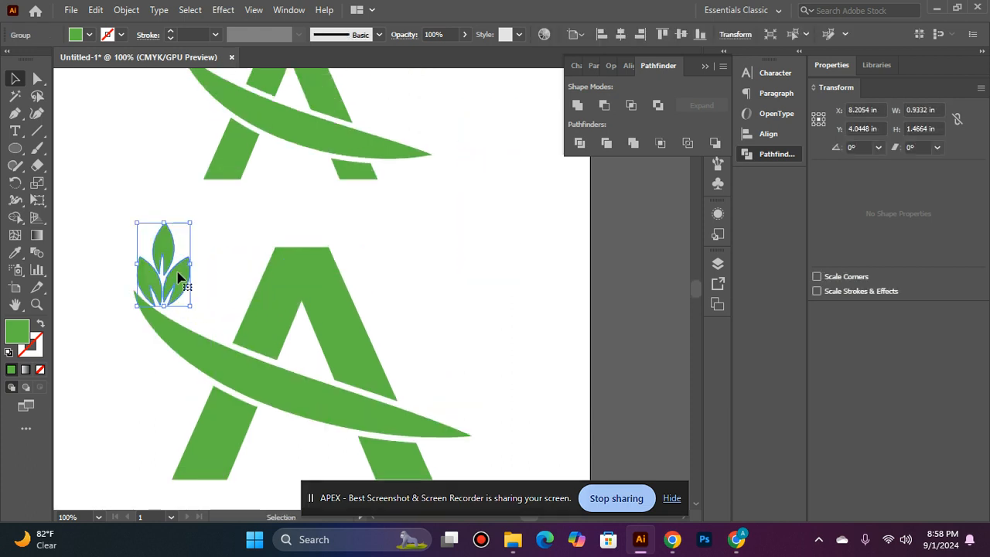
pyautogui.click(109, 365)
pyautogui.scroll(1, 75, 185)
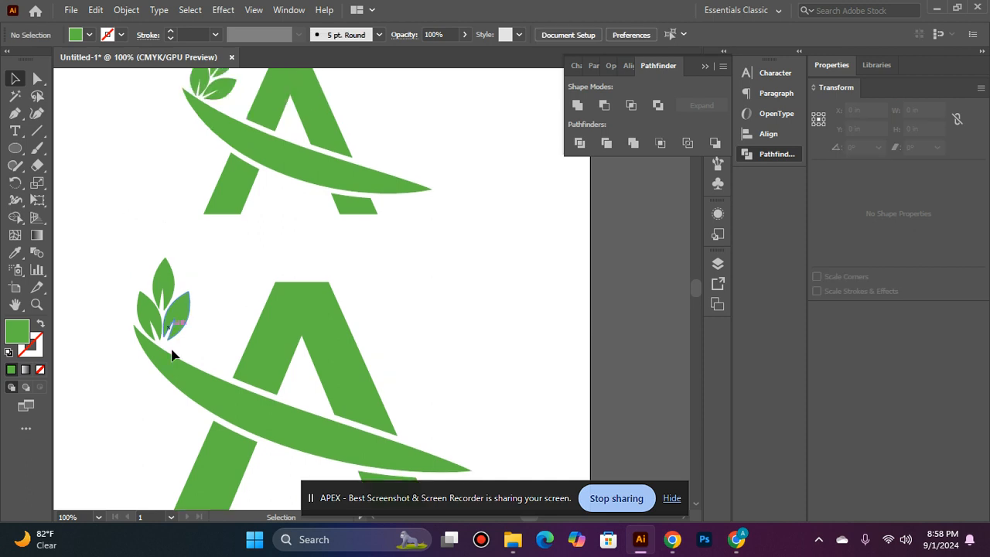
pyautogui.moveTo(179, 320); pyautogui.dragTo(189, 309)
# - Rotate the sprig to about 344° and nudge it down onto the swoosh tip
pyautogui.moveTo(205, 248)
pyautogui.mouseDown()
pyautogui.moveTo(214, 247)
pyautogui.moveTo(210, 266)
pyautogui.mouseUp()
pyautogui.click(203, 307)
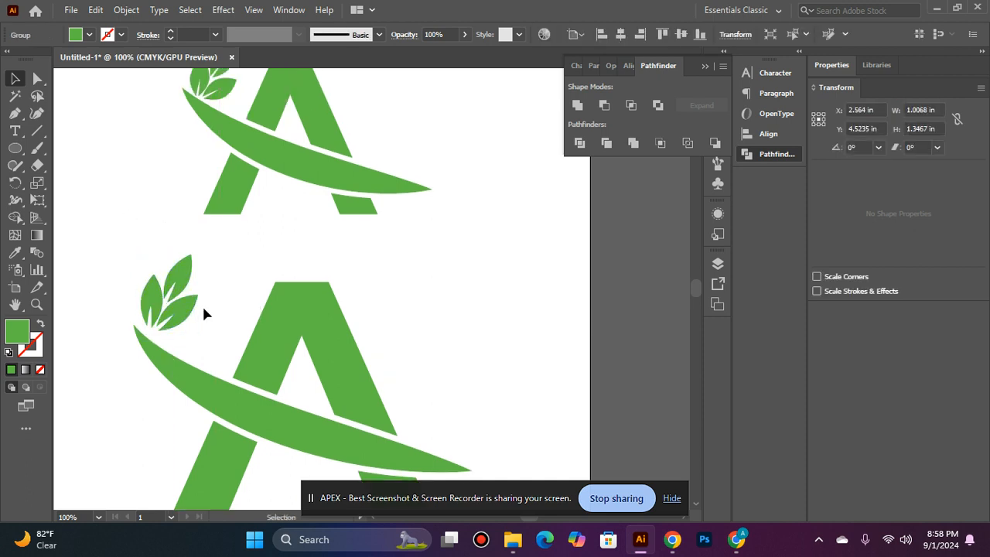
pyautogui.moveTo(188, 315); pyautogui.dragTo(188, 319)
pyautogui.click(206, 287)
# - Lower the sprig slightly so it rests on the swoosh's left tip
pyautogui.scroll(-3, 206, 287)
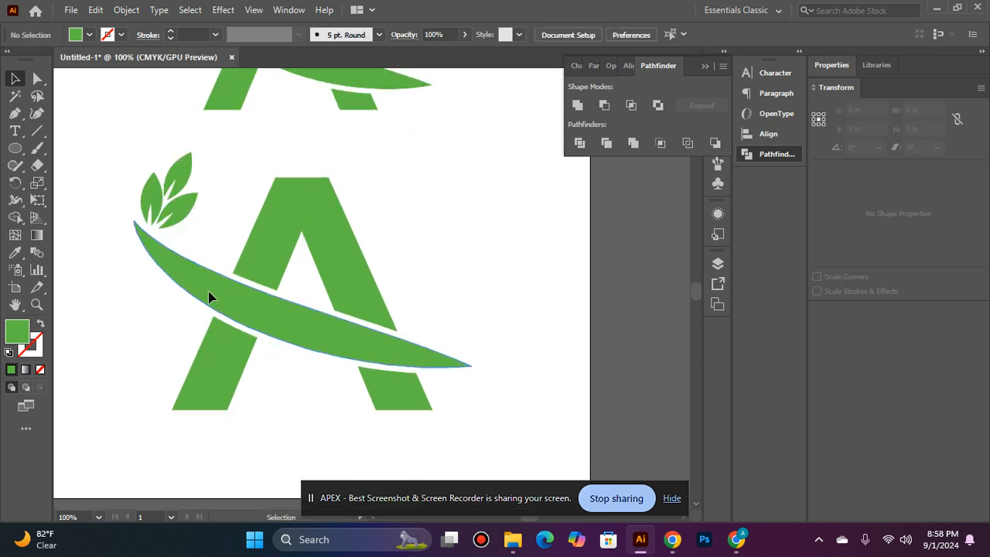
pyautogui.scroll(2, 206, 292)
pyautogui.scroll(2, 108, 217)
pyautogui.scroll(1, 149, 241)
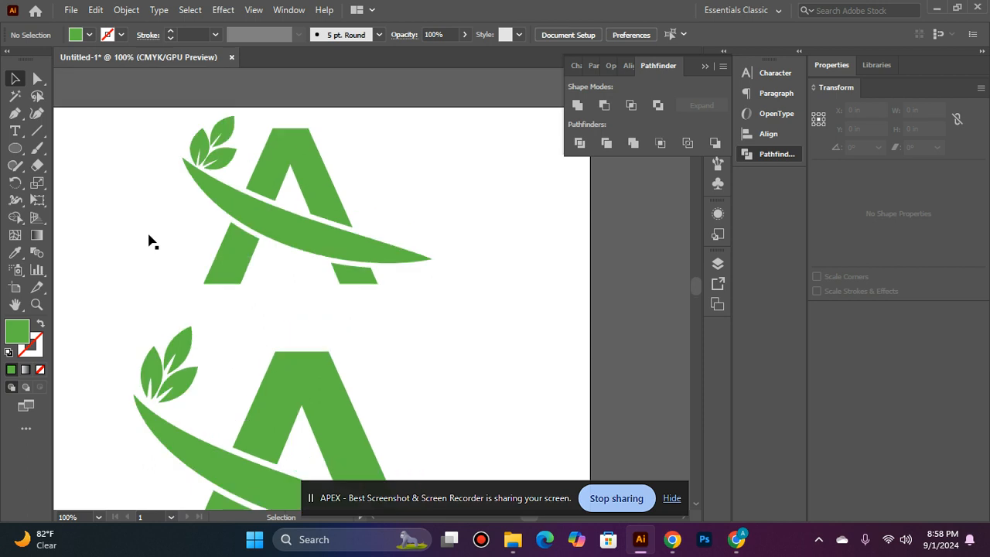
pyautogui.scroll(-3, 149, 242)
pyautogui.scroll(2, 154, 238)
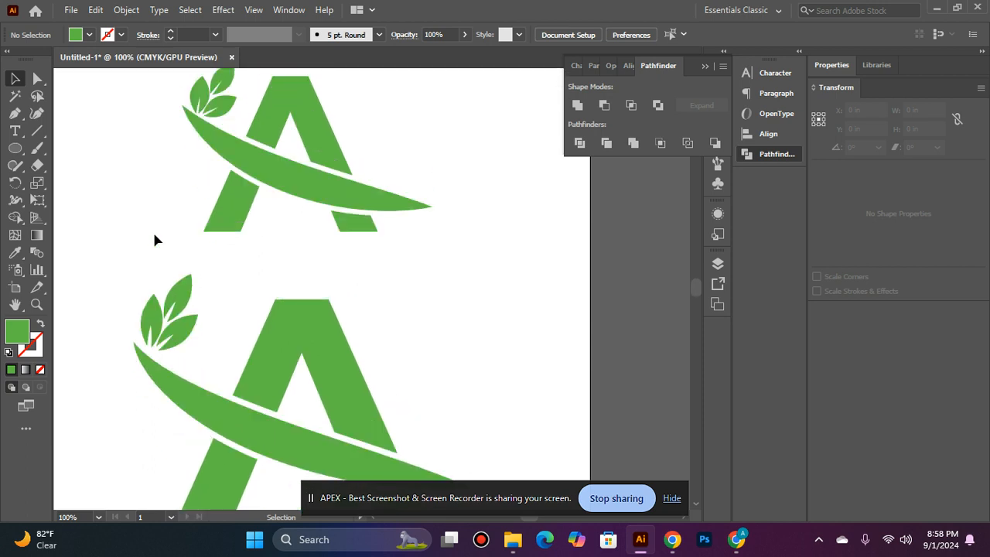
pyautogui.scroll(-3, 154, 236)
pyautogui.click(172, 252)
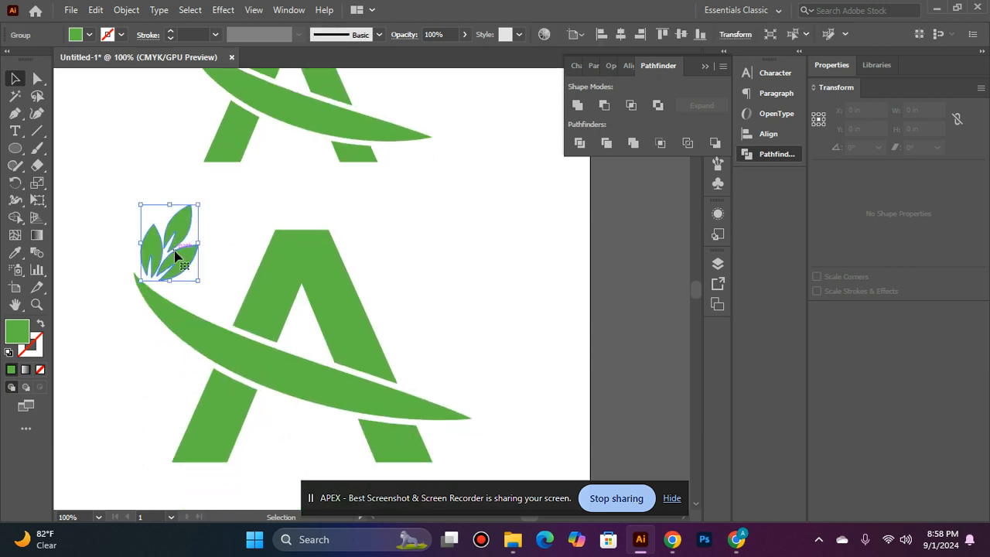
pyautogui.click(301, 377)
pyautogui.click(414, 197)
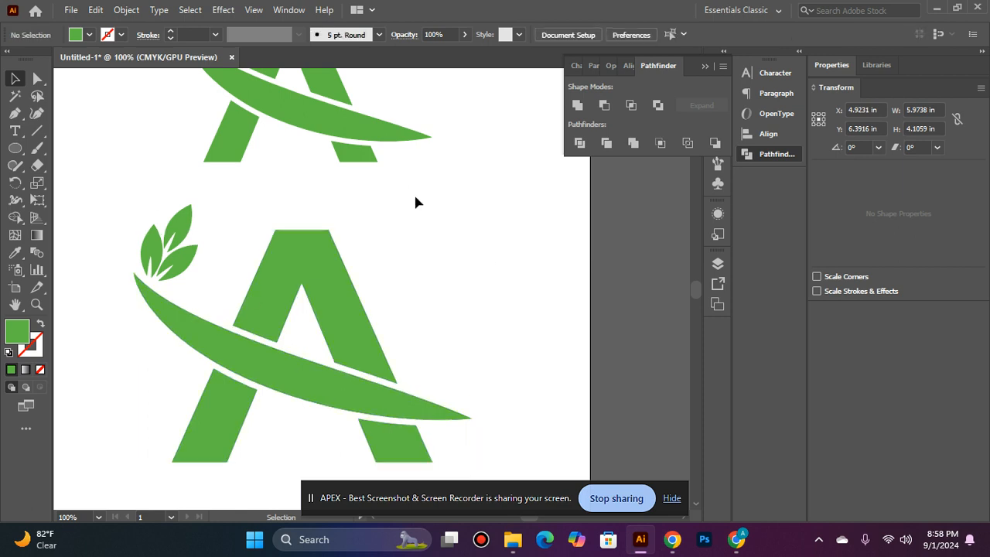
pyautogui.moveTo(181, 253); pyautogui.dragTo(185, 268)
pyautogui.click(234, 224)
pyautogui.scroll(-2, 152, 206)
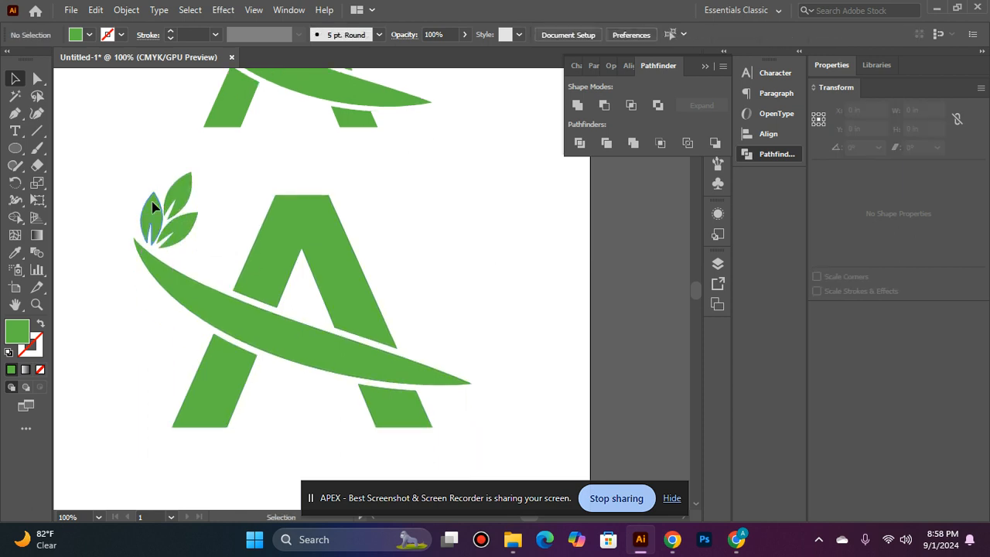
# - Align the whole leaf-A logo to the artboard's horizontal and vertical centre, at X 5 in, Y 5 in
pyautogui.moveTo(442, 424); pyautogui.dragTo(472, 446)
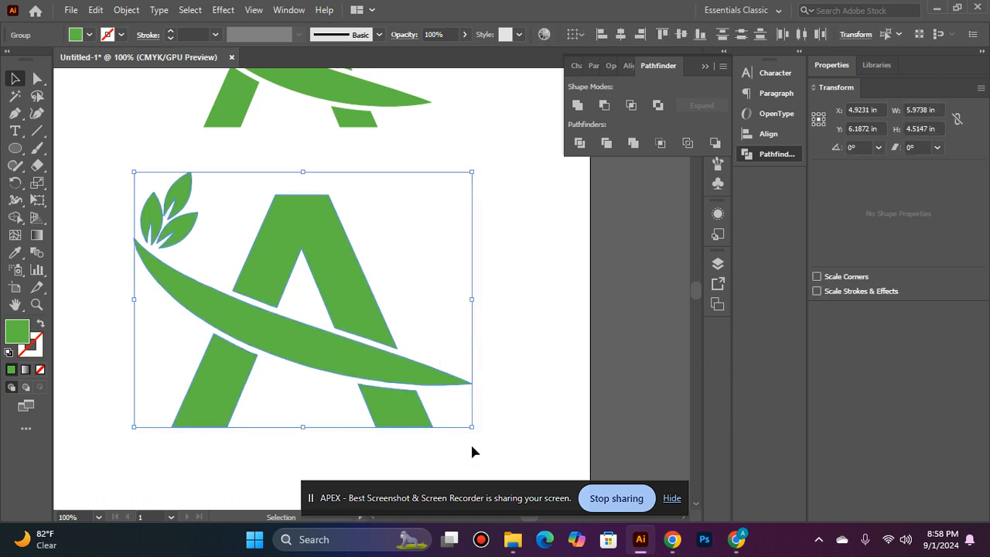
pyautogui.click(628, 67)
pyautogui.click(603, 105)
pyautogui.click(692, 106)
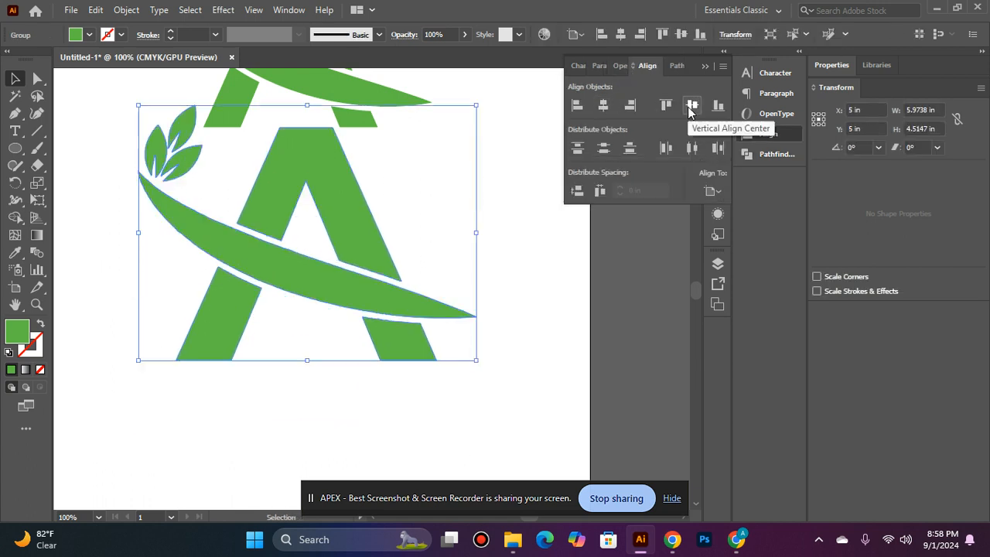